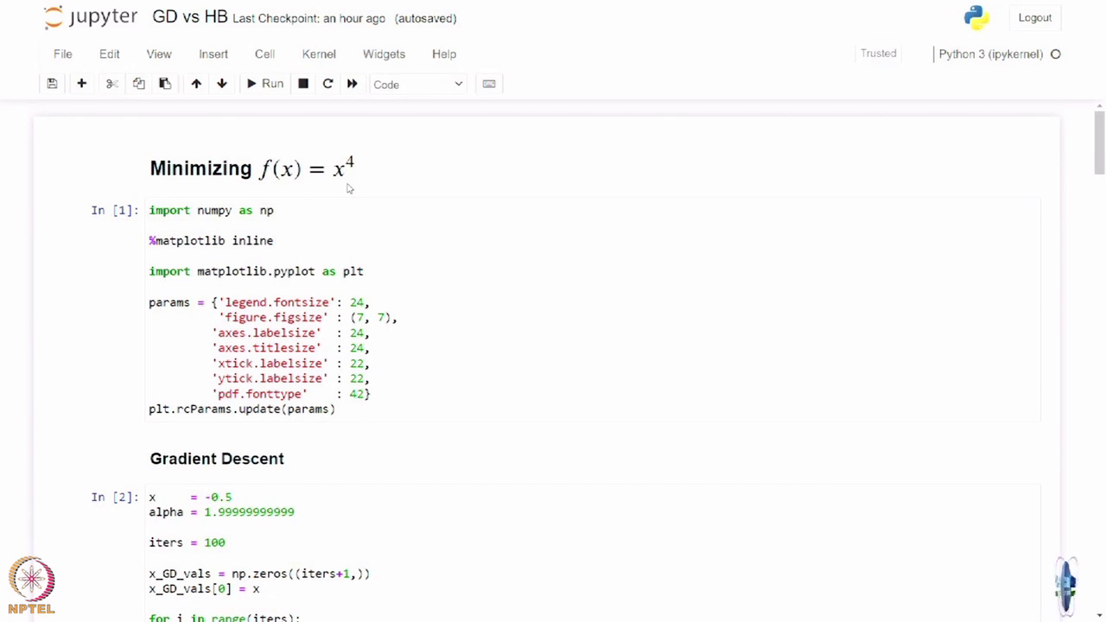
# In the Gradient Descent cell, highlight the starting point x = -0.5 and the step size 1.99999999999
pyautogui.scroll(-1, 348, 185)
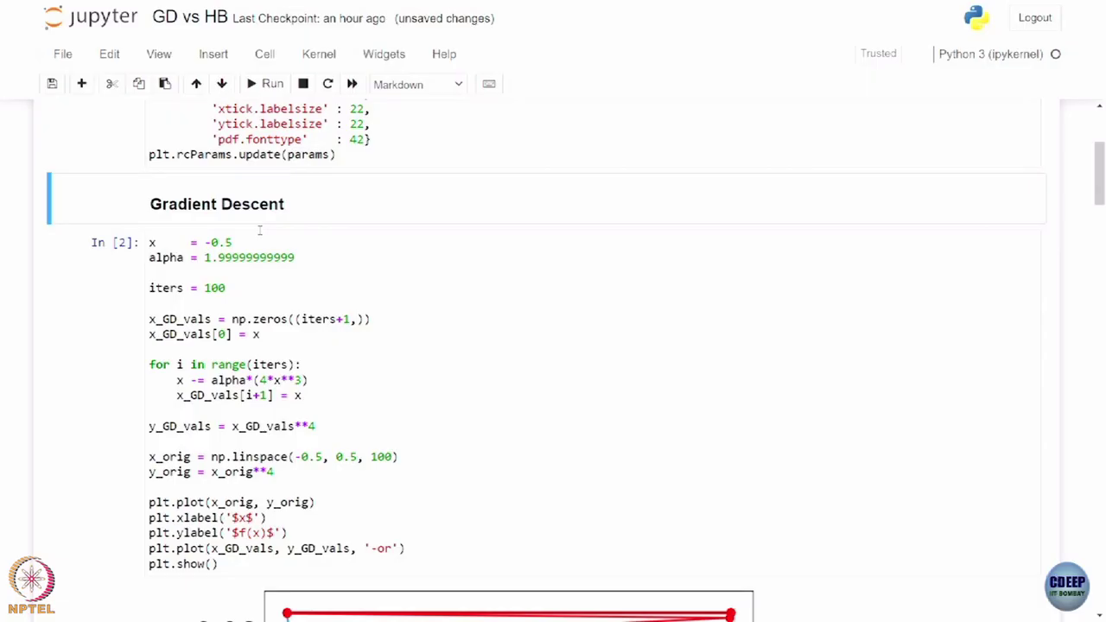
pyautogui.click(240, 290)
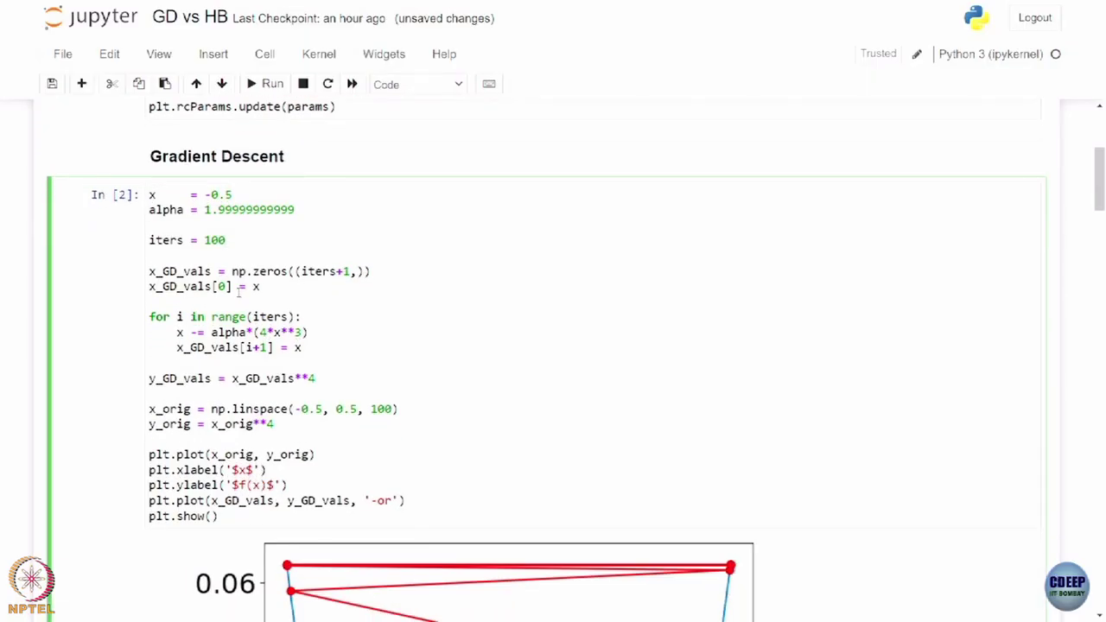
pyautogui.moveTo(151, 197); pyautogui.dragTo(229, 195)
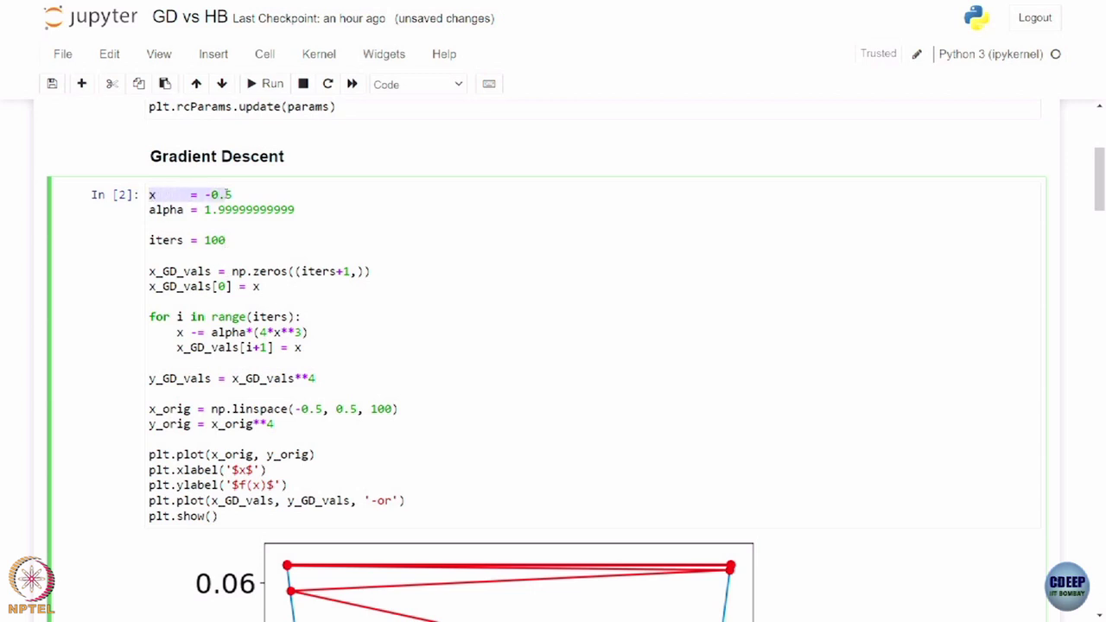
pyautogui.click(220, 242)
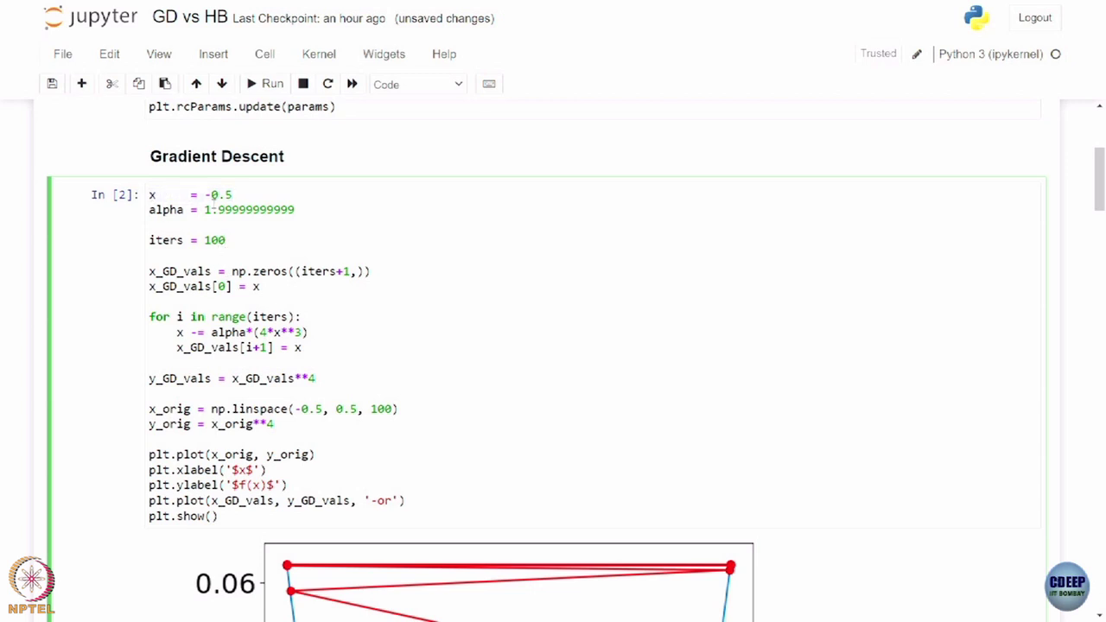
pyautogui.scroll(-1, 214, 200)
pyautogui.moveTo(201, 185); pyautogui.dragTo(295, 185)
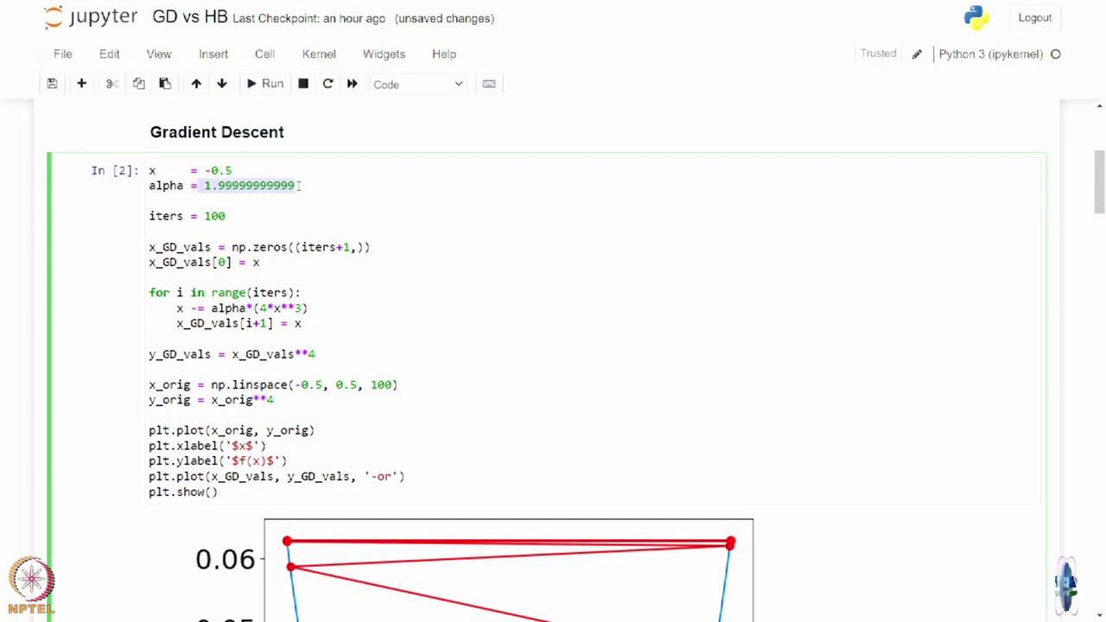
pyautogui.click(273, 185)
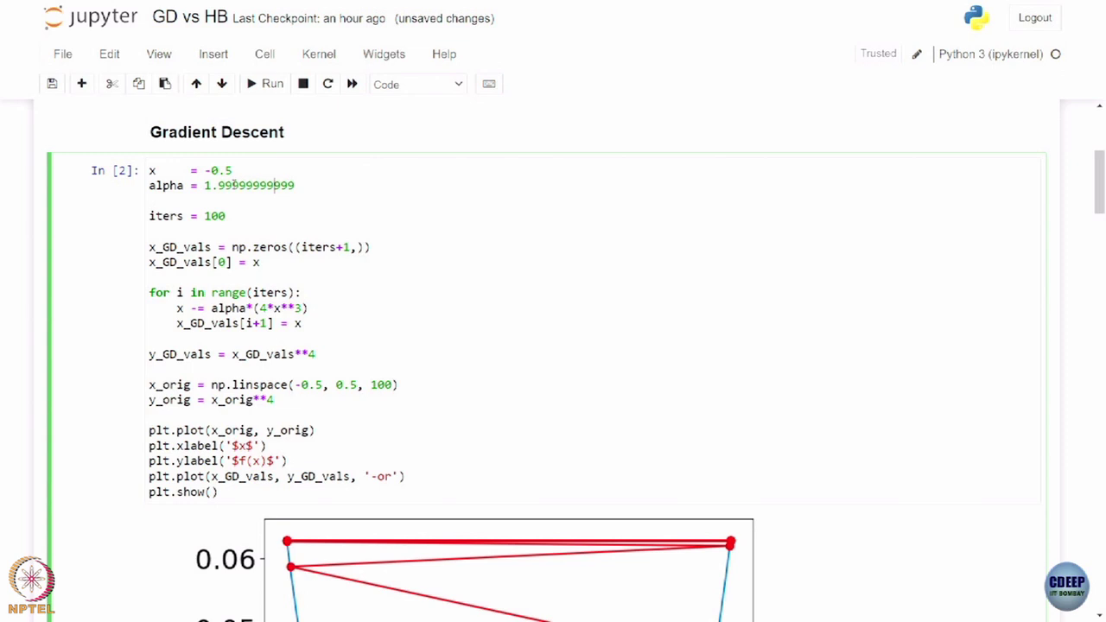
# Highlight the iteration count 100, the gradient update line and the x_GD_vals array
pyautogui.doubleClick(210, 217)
pyautogui.click(178, 251)
pyautogui.scroll(-2, 194, 254)
pyautogui.moveTo(178, 235); pyautogui.dragTo(319, 231)
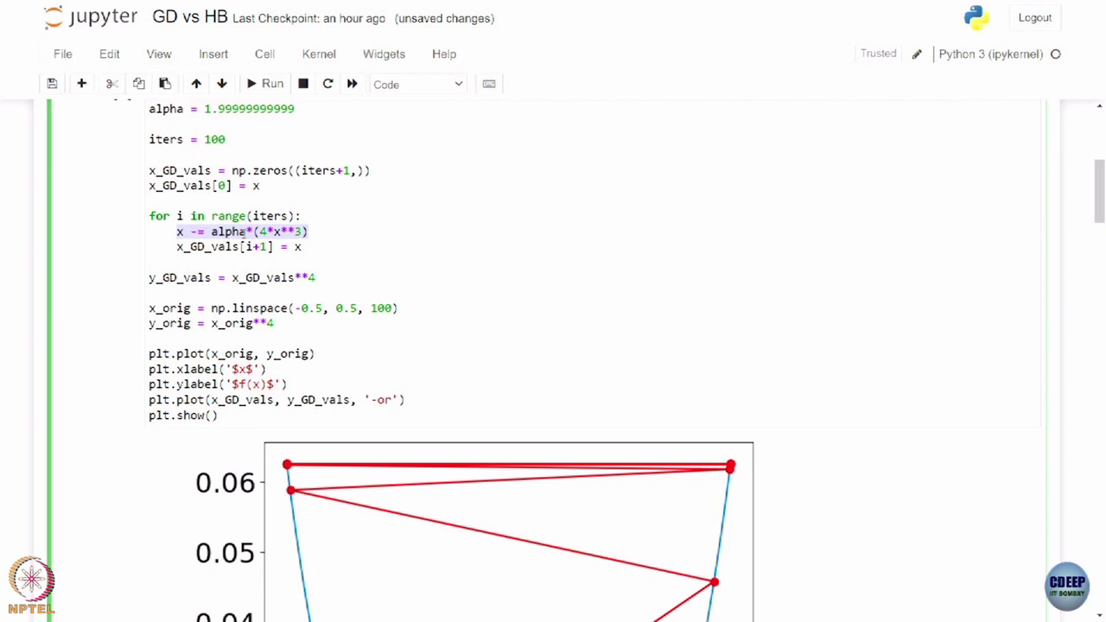
pyautogui.click(192, 154)
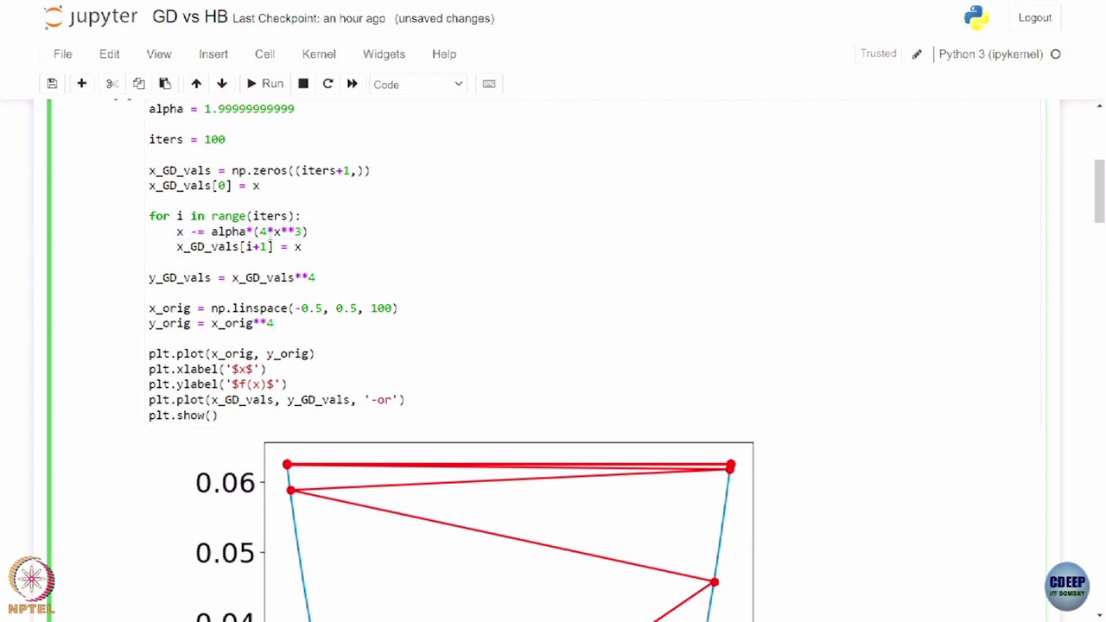
pyautogui.click(306, 232)
pyautogui.doubleClick(212, 247)
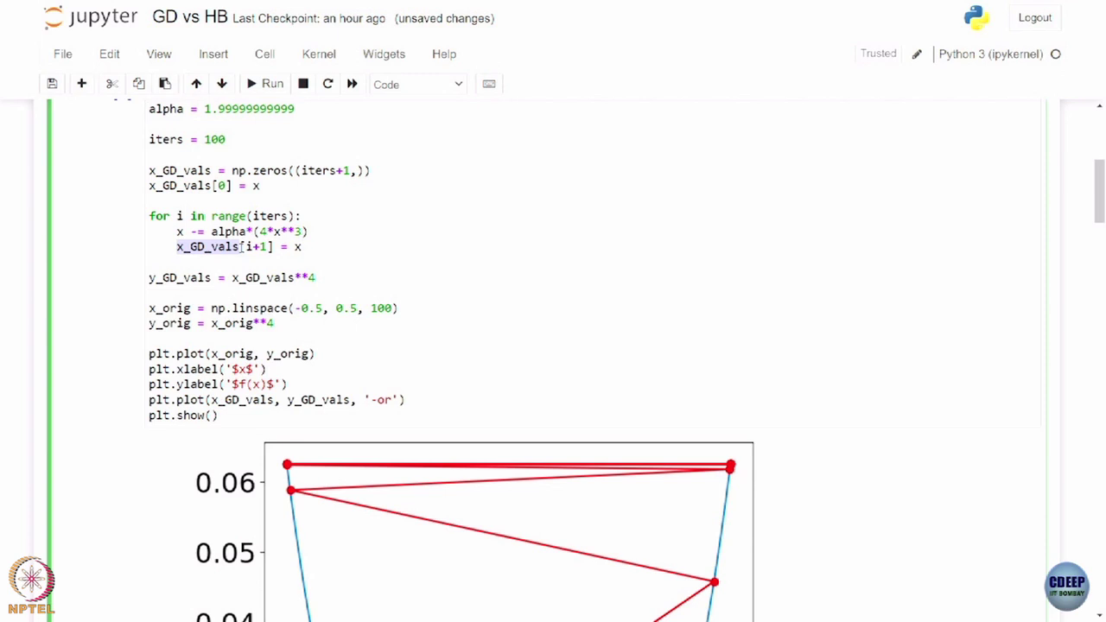
pyautogui.click(197, 323)
# Run the Gradient Descent cell with alpha 1.99999999999 and view its bouncing iterate plot
pyautogui.click(271, 83)
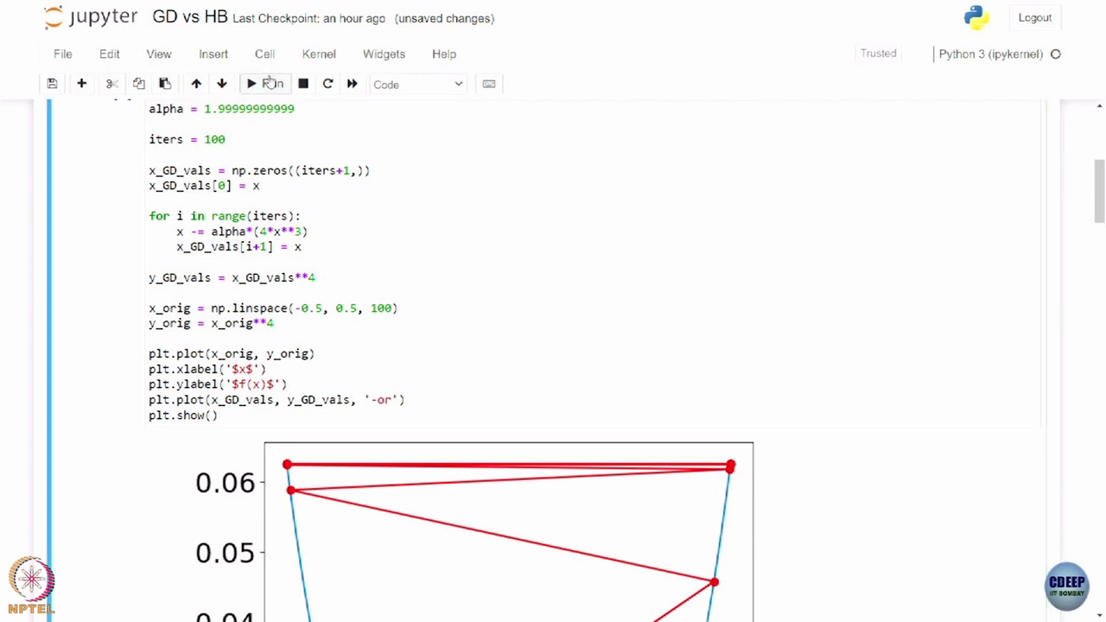
pyautogui.scroll(10, 278, 199)
pyautogui.scroll(1, 278, 198)
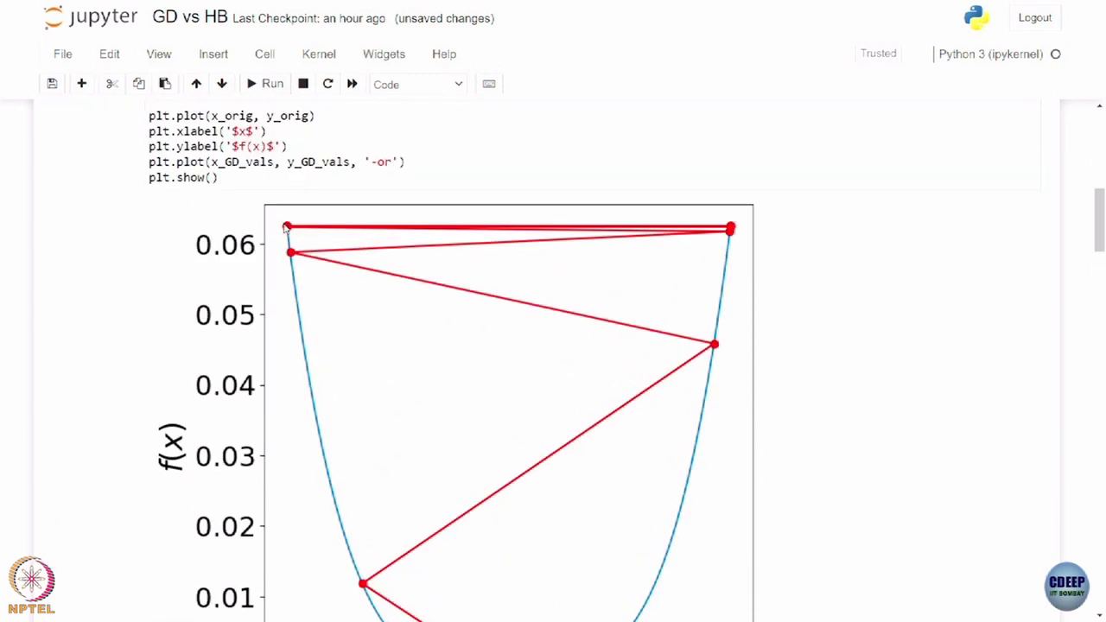
pyautogui.scroll(-2, 285, 227)
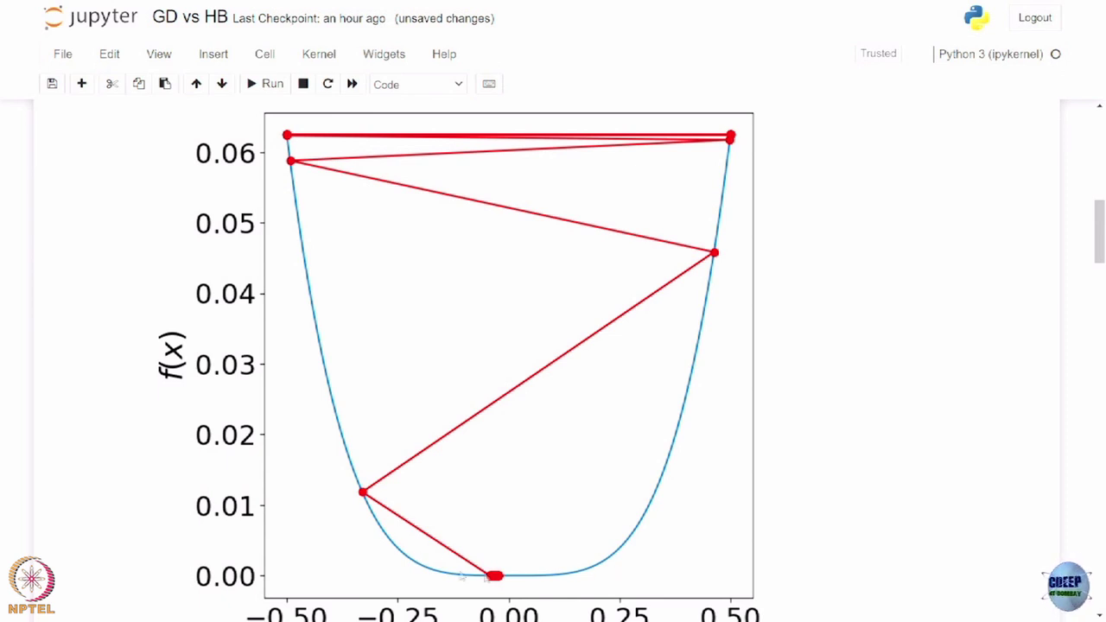
# Scroll past the plot down to cell In [3] with alpha = 0.5
pyautogui.scroll(-1, 553, 558)
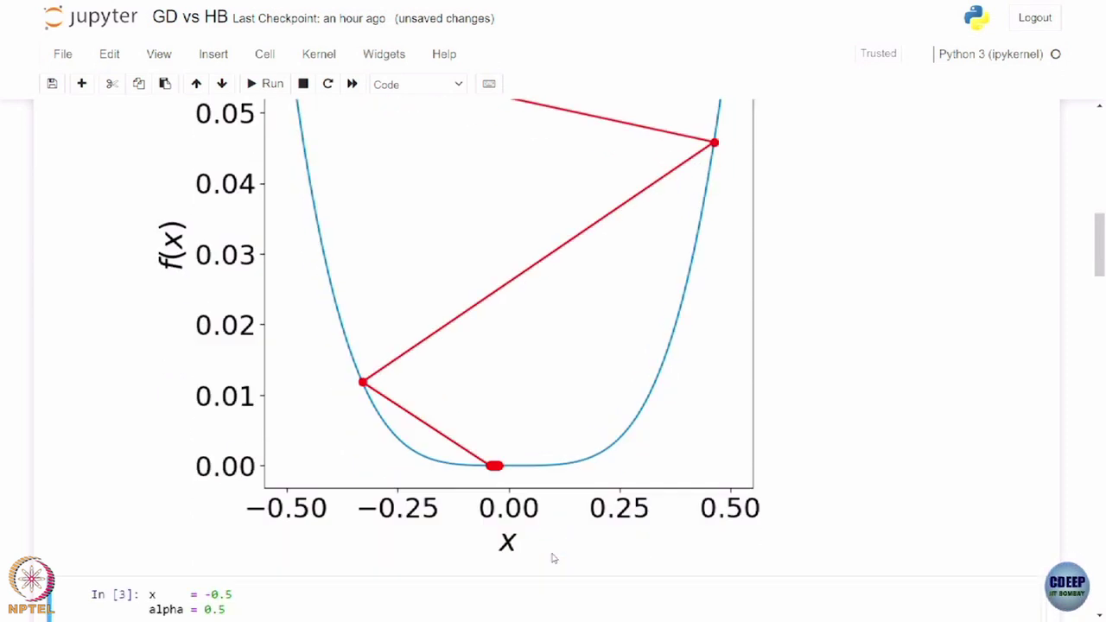
pyautogui.scroll(2, 490, 466)
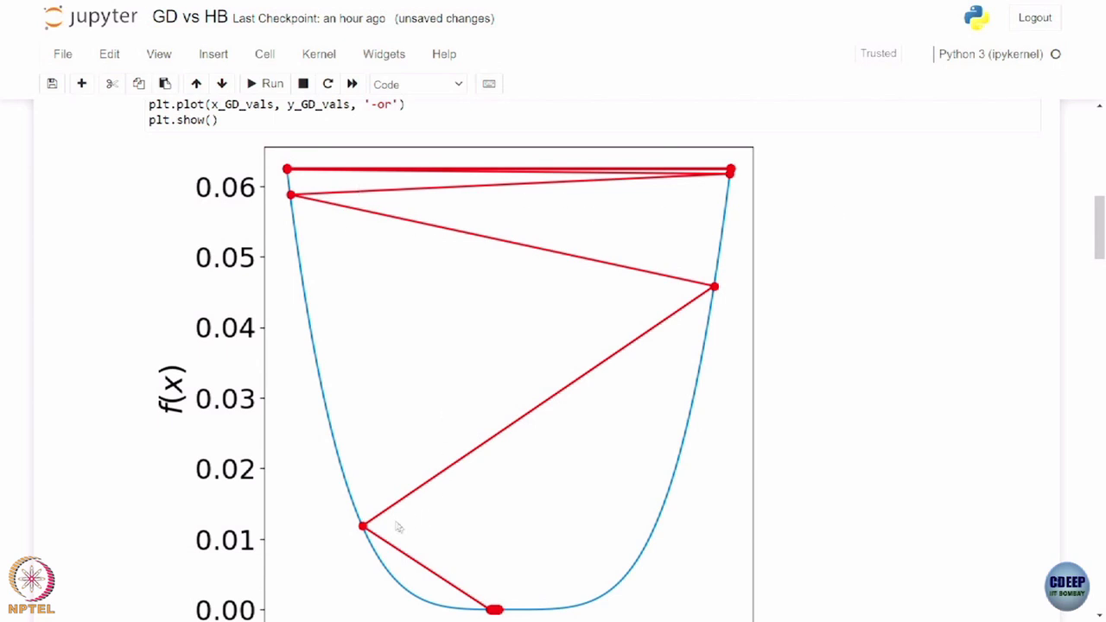
pyautogui.scroll(-1, 490, 610)
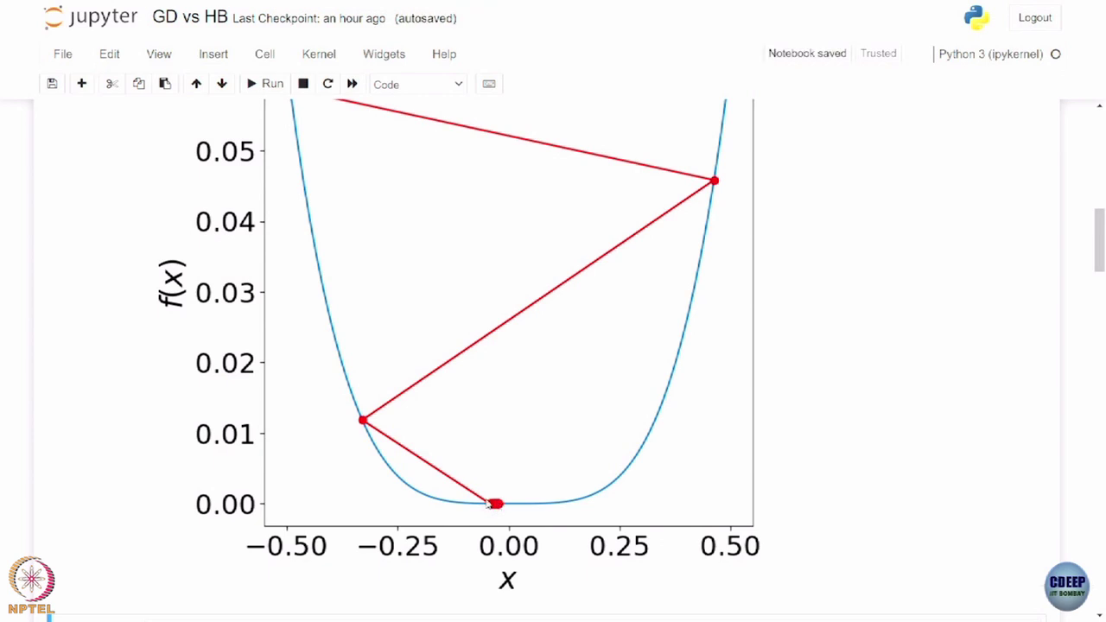
pyautogui.scroll(-1, 487, 505)
pyautogui.scroll(-2, 487, 502)
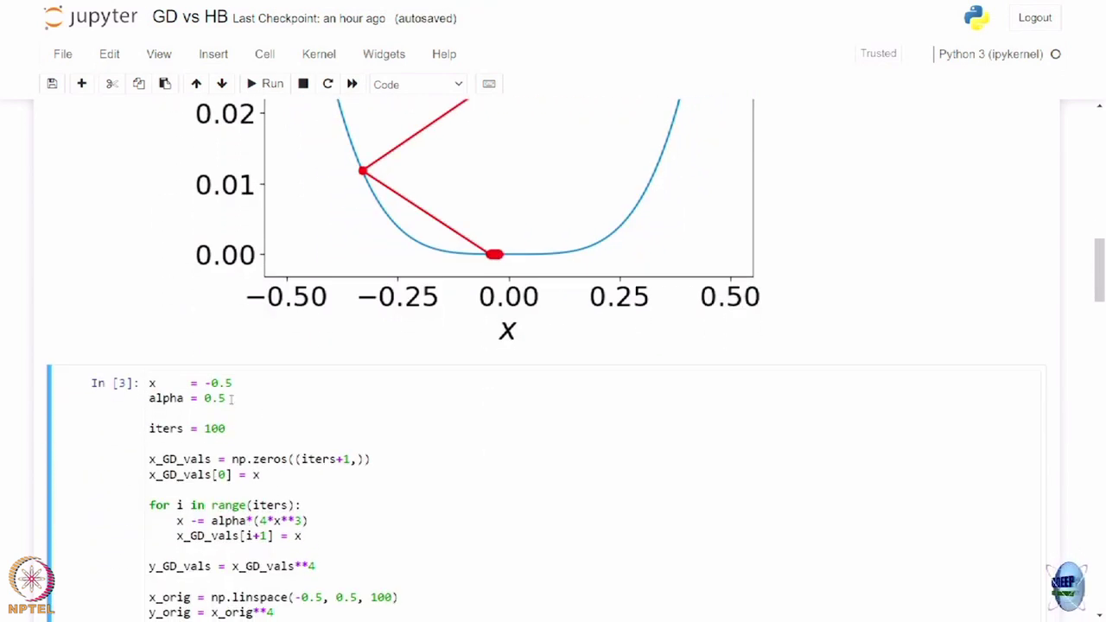
# Run cell In [3] with alpha = 0.5 and view its iterates creeping toward x = 0
pyautogui.scroll(-1, 232, 399)
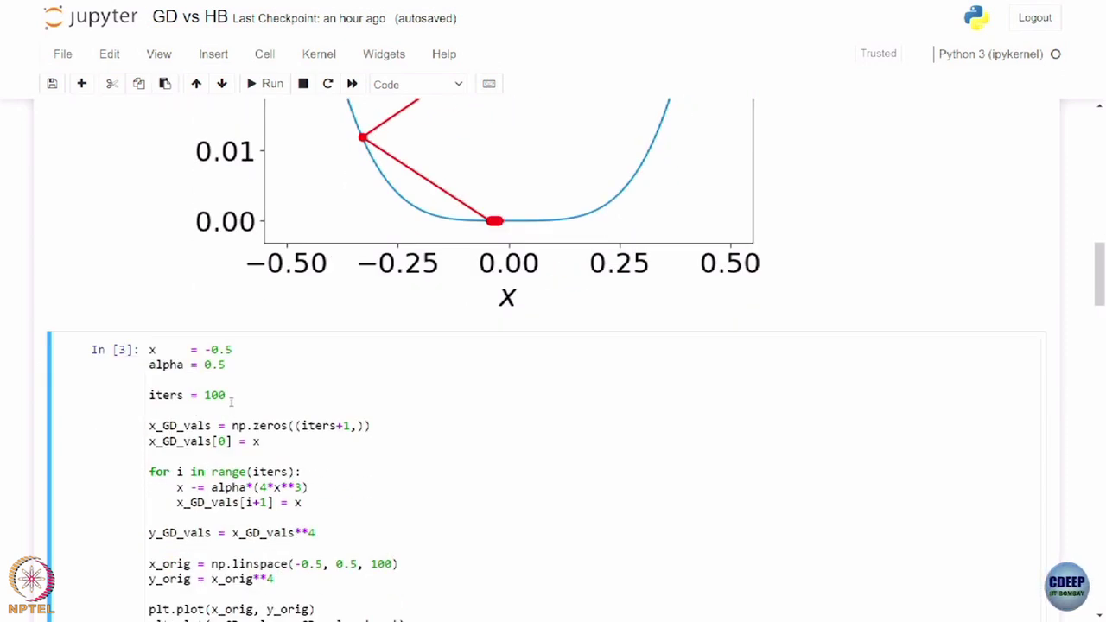
pyautogui.scroll(-3, 231, 398)
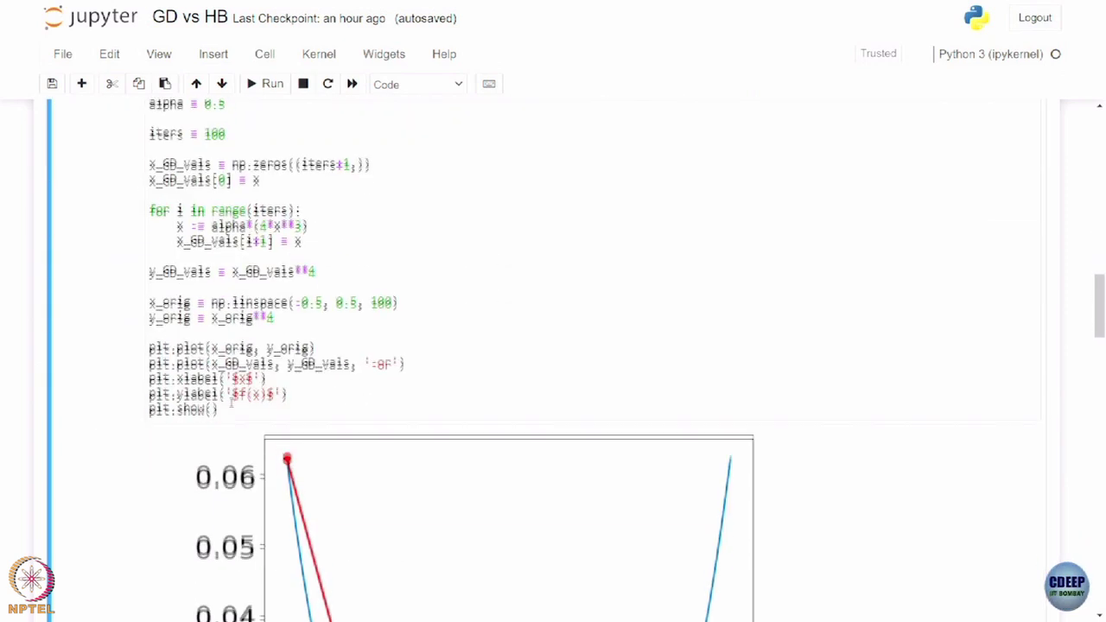
pyautogui.click(266, 84)
pyautogui.scroll(-4, 366, 350)
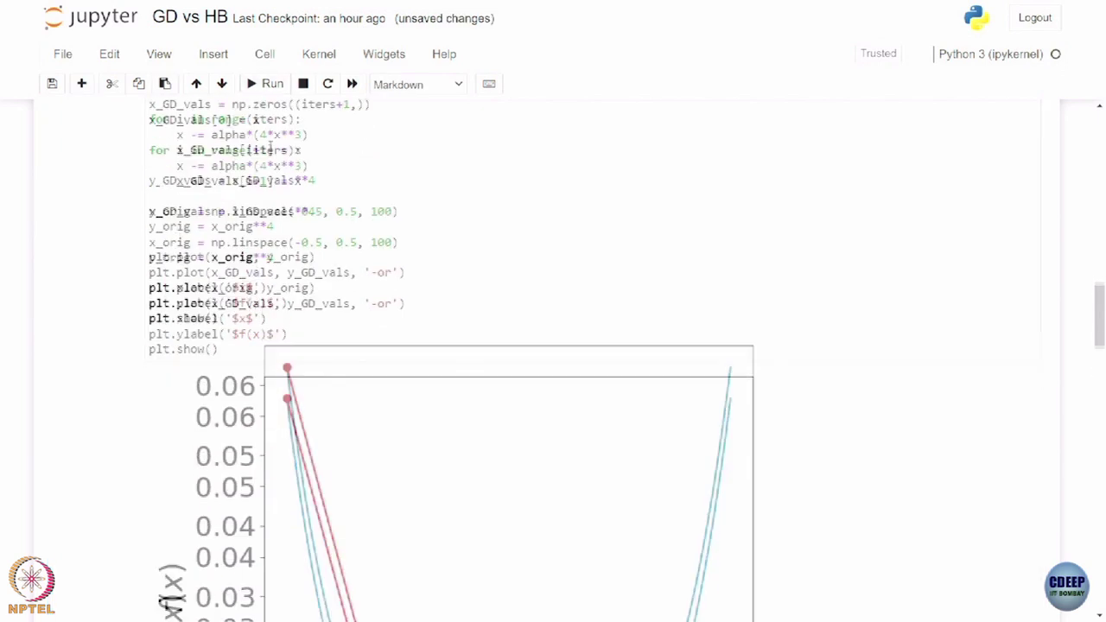
pyautogui.scroll(9, 367, 391)
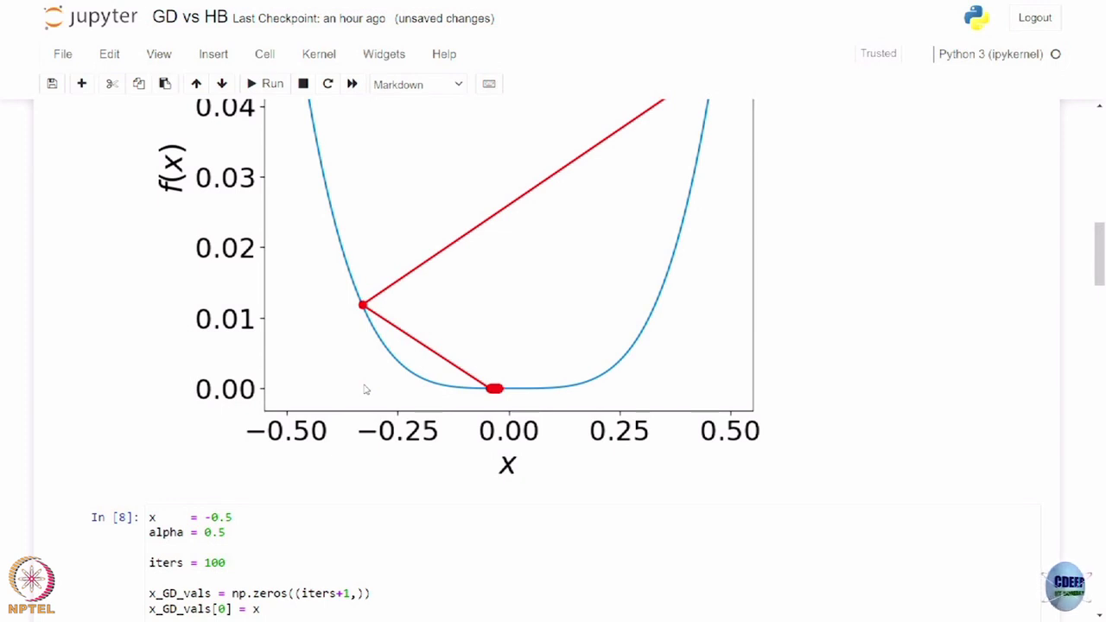
pyautogui.scroll(-1, 366, 390)
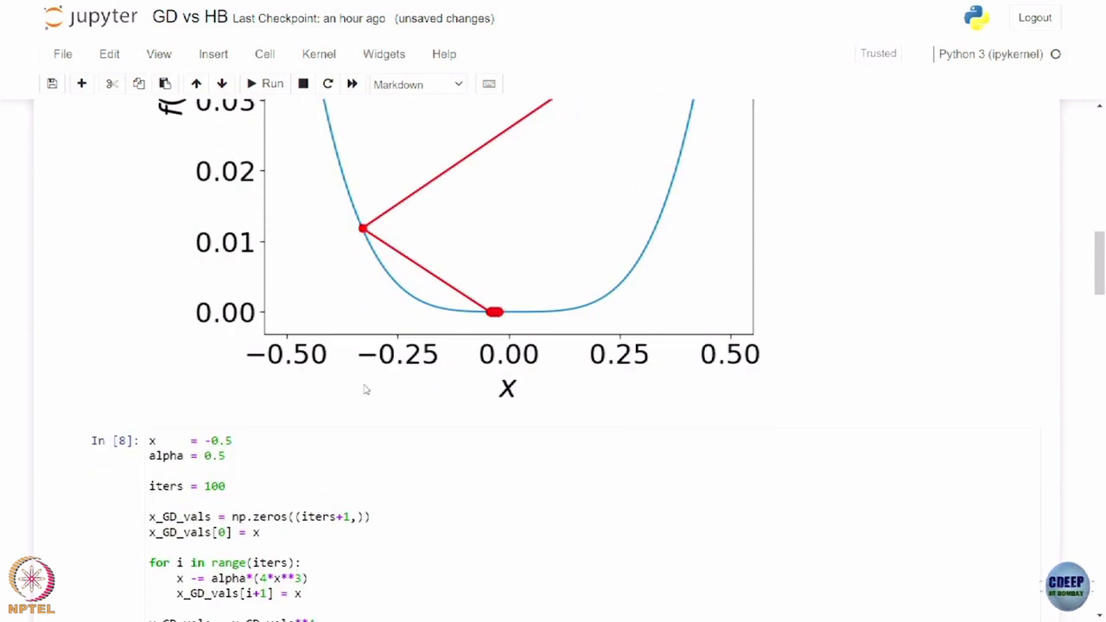
pyautogui.scroll(-1, 450, 316)
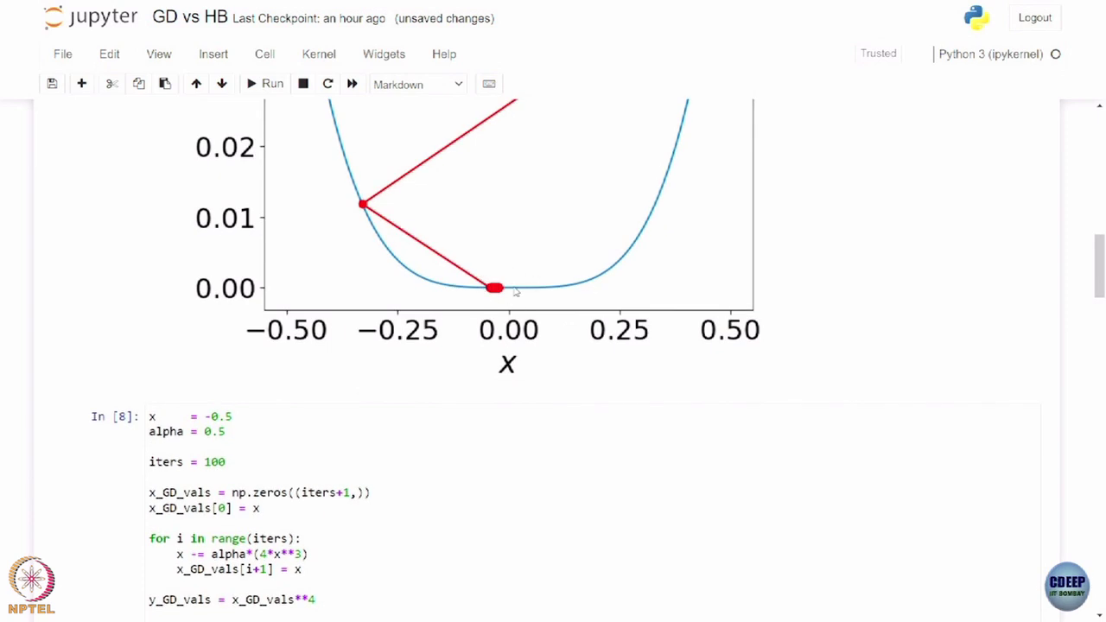
pyautogui.scroll(-2, 515, 292)
pyautogui.click(210, 278)
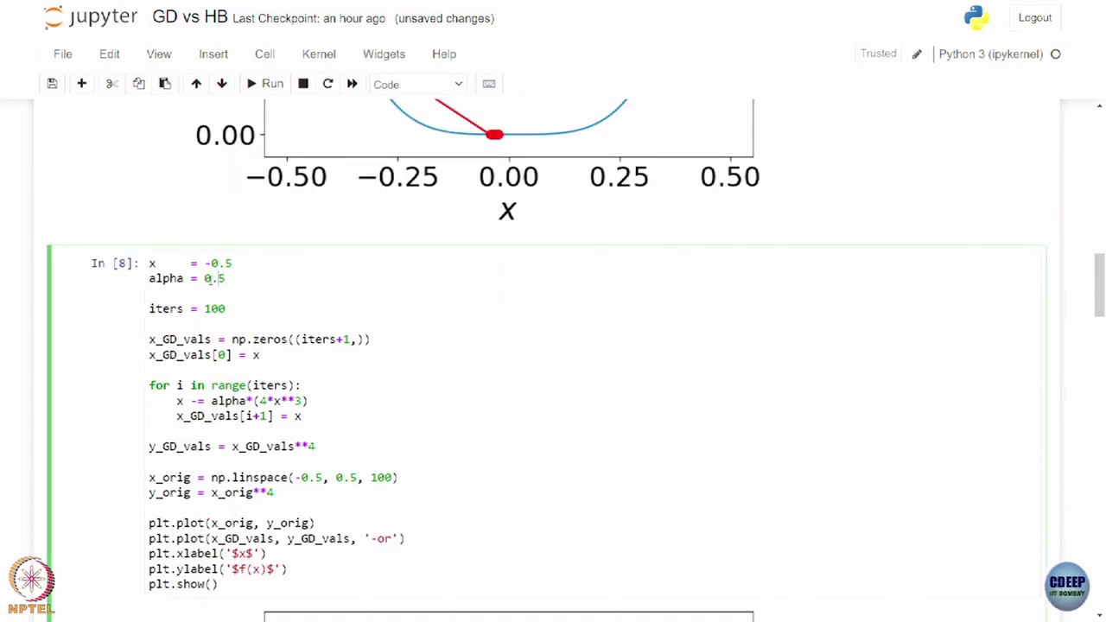
pyautogui.scroll(-7, 265, 291)
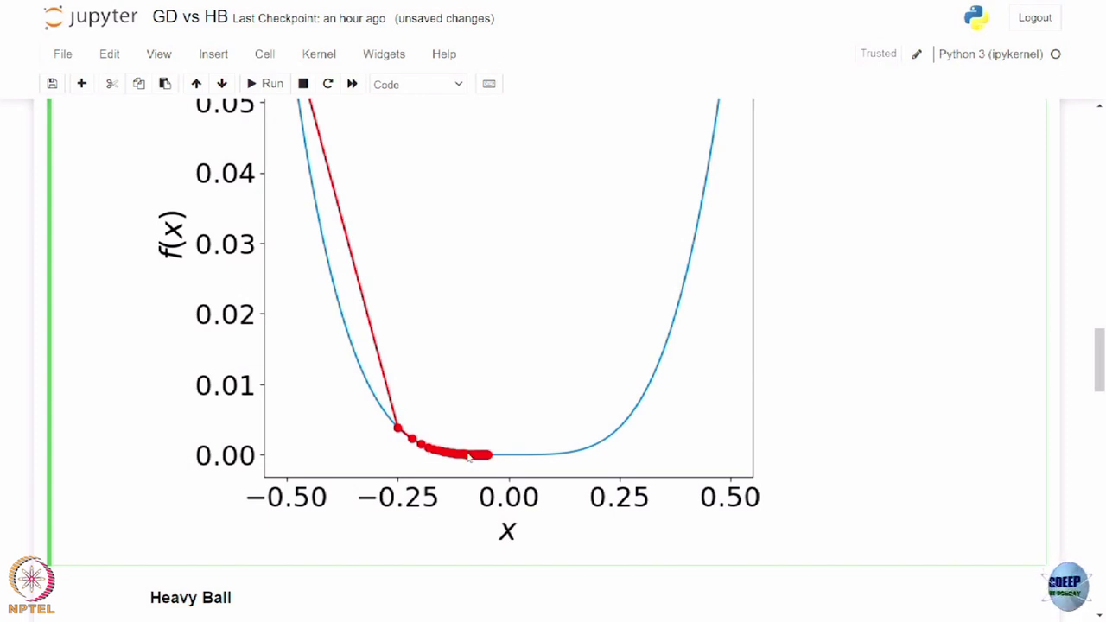
pyautogui.scroll(9, 467, 458)
pyautogui.scroll(5, 467, 458)
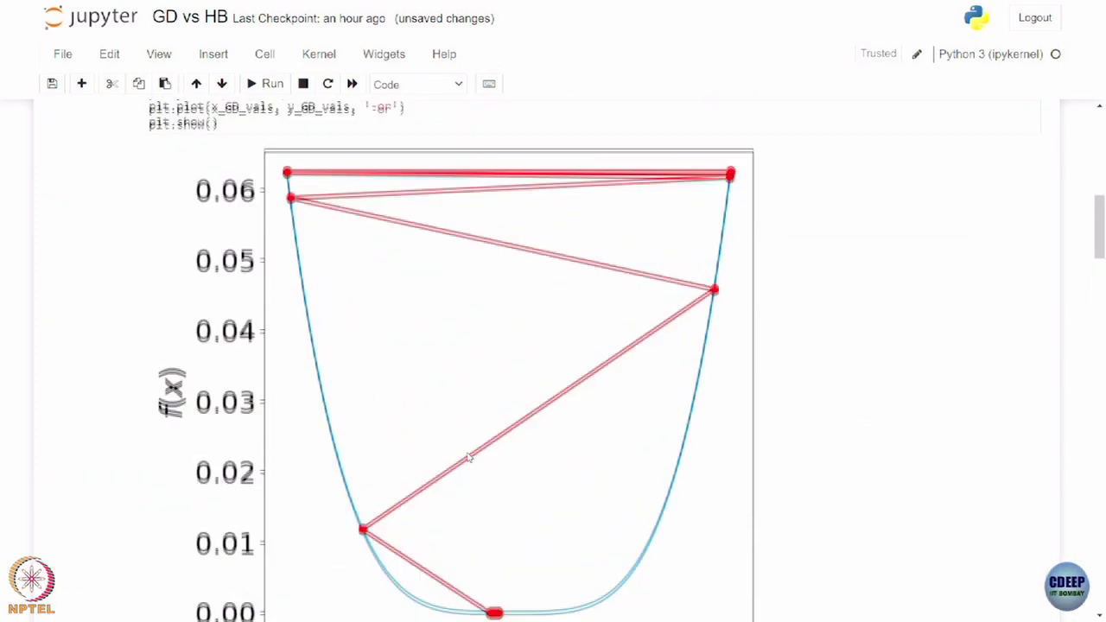
pyautogui.scroll(-3, 377, 247)
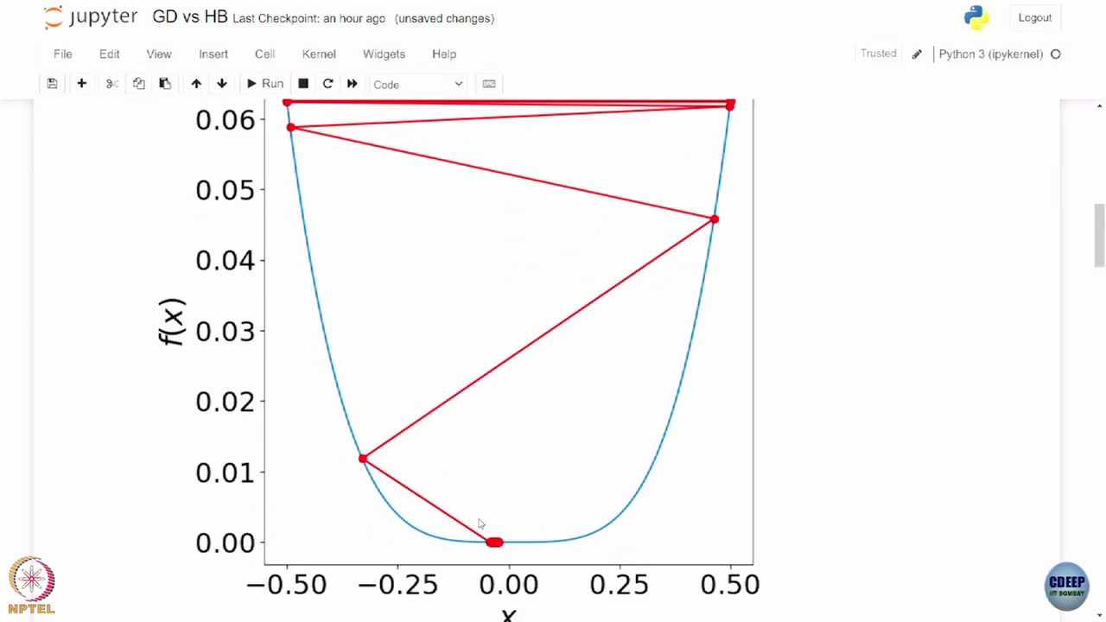
pyautogui.scroll(-14, 481, 523)
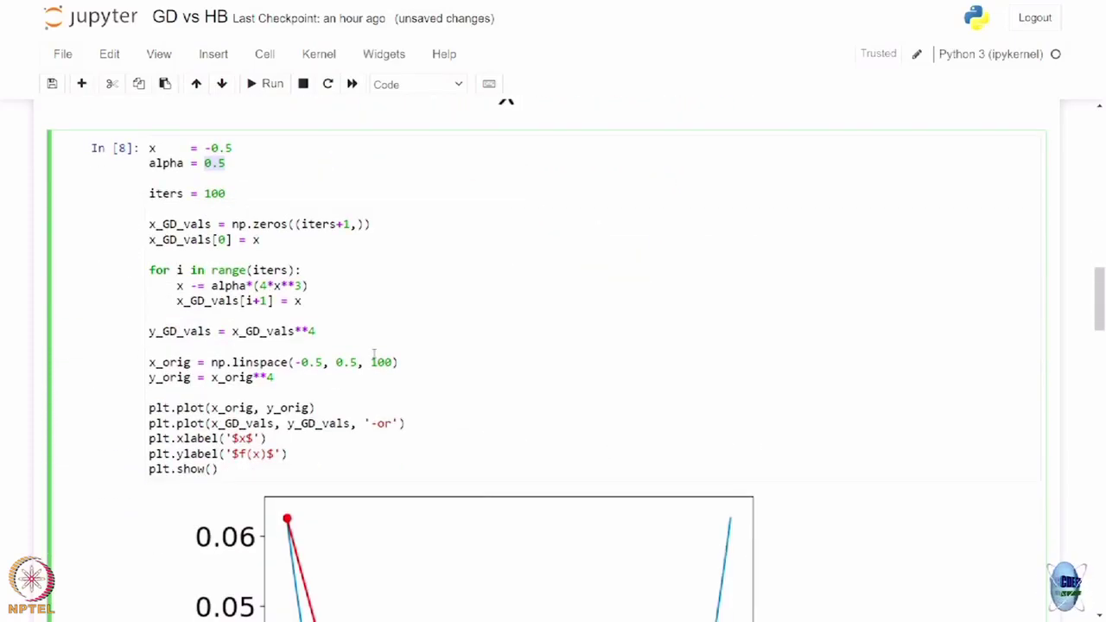
pyautogui.scroll(-10, 374, 354)
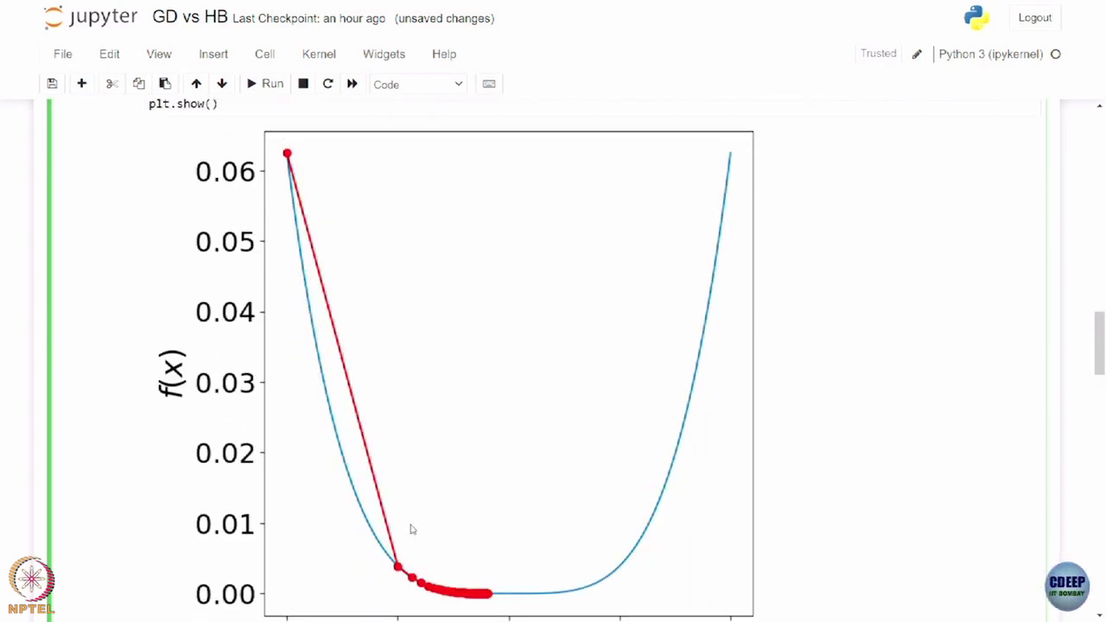
pyautogui.scroll(5, 411, 529)
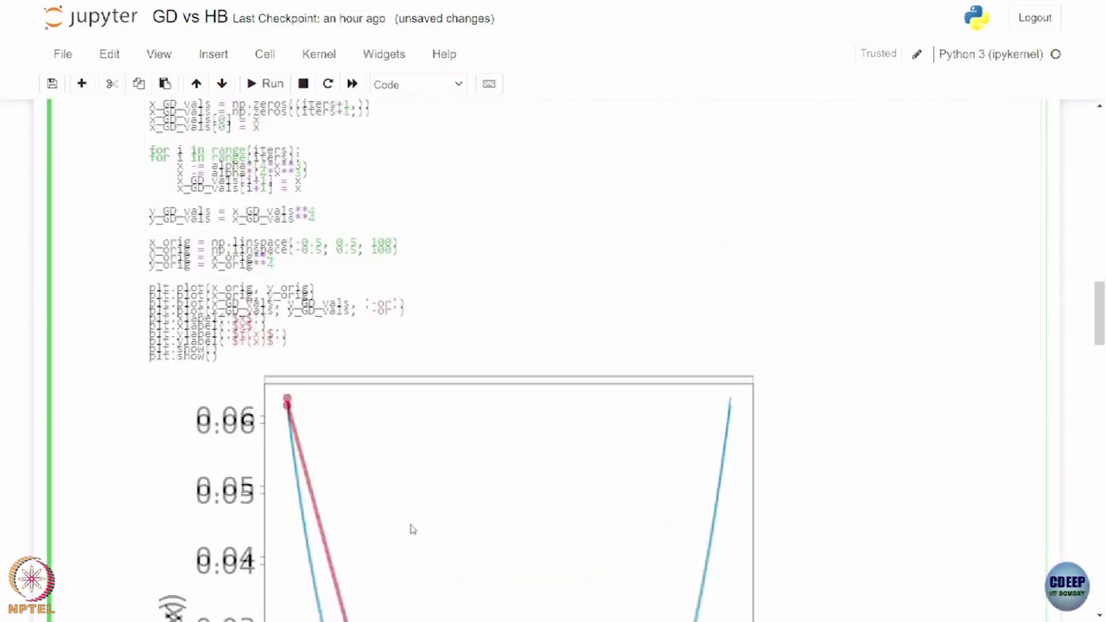
pyautogui.scroll(-6, 411, 529)
pyautogui.scroll(-3, 411, 528)
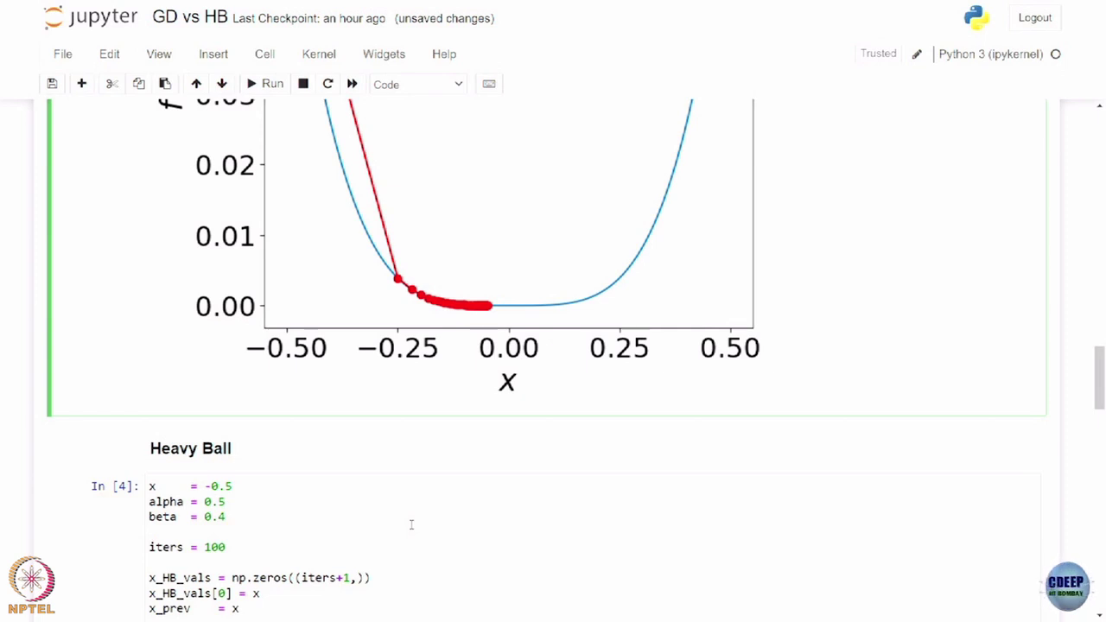
pyautogui.scroll(-3, 411, 524)
pyautogui.moveTo(323, 419); pyautogui.dragTo(444, 419)
pyautogui.click(443, 419)
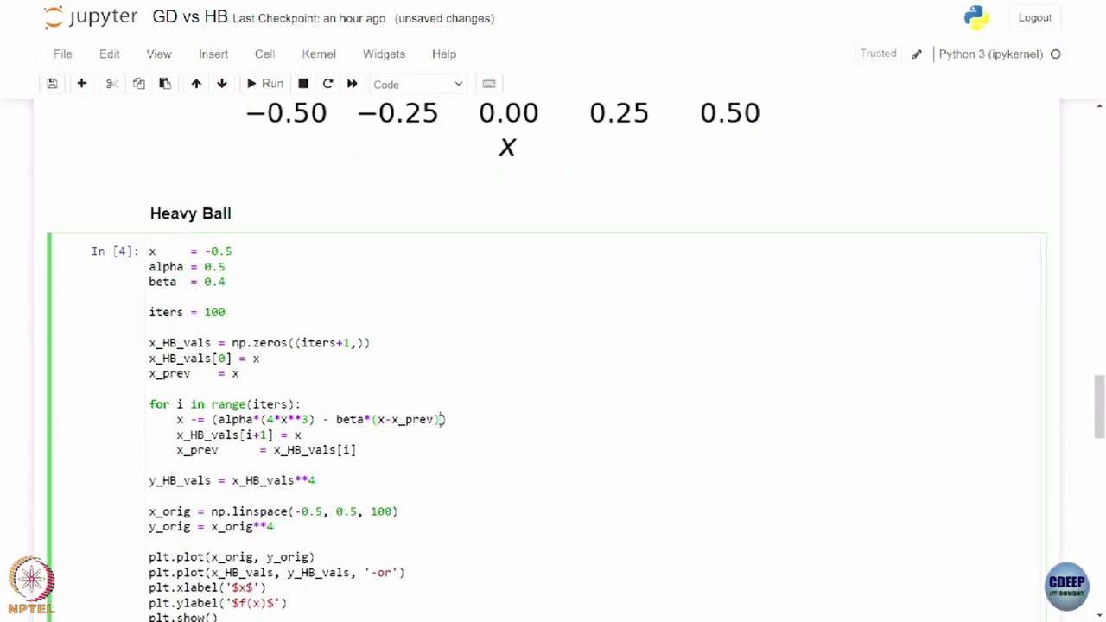
pyautogui.scroll(-1, 378, 421)
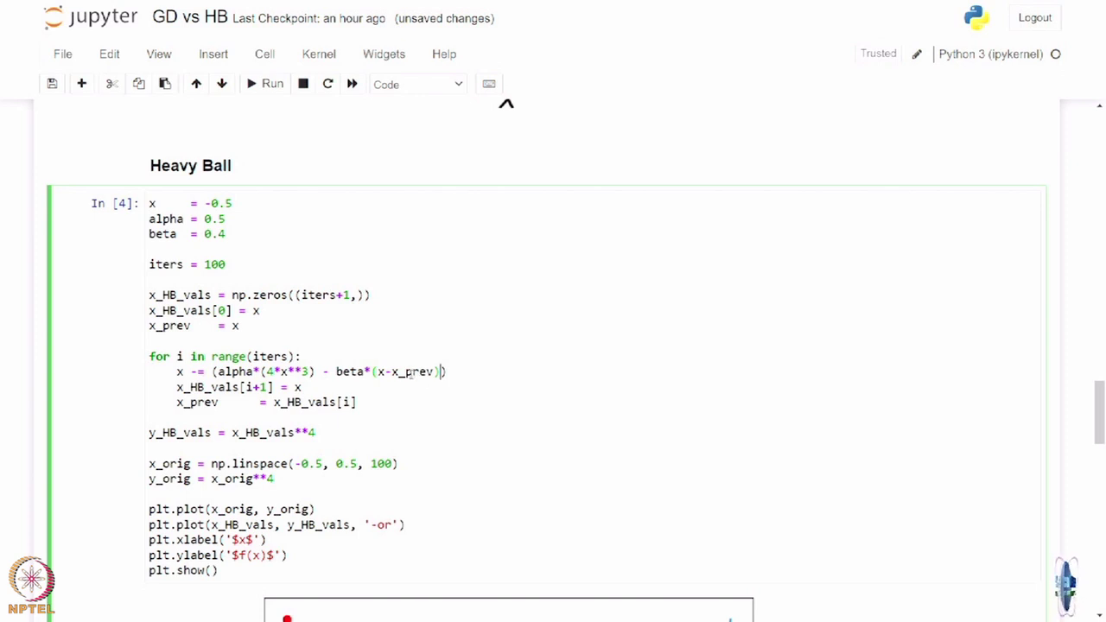
pyautogui.moveTo(205, 218); pyautogui.dragTo(226, 234)
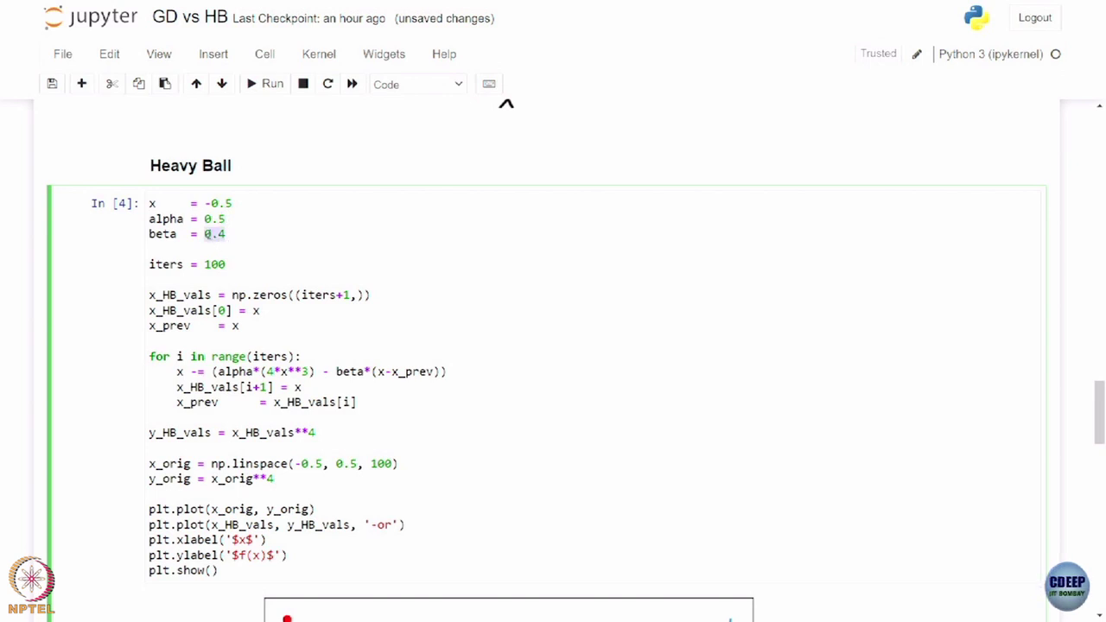
pyautogui.scroll(-3, 507, 103)
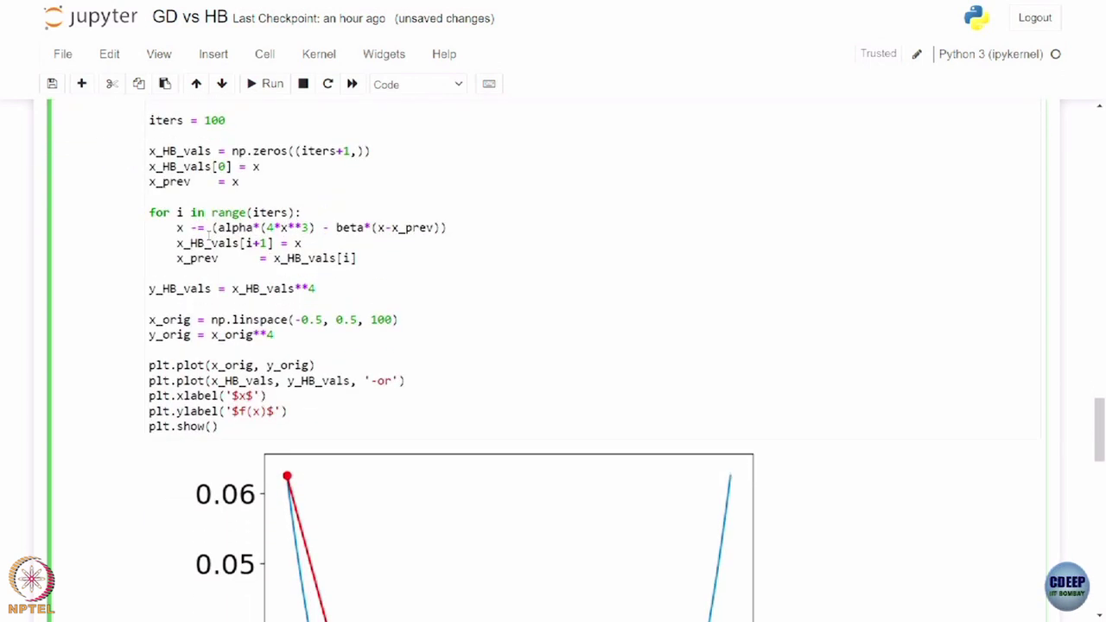
# Rerun the beta 0.4 Heavy Ball cell and check the log f(x_k) plot: Heavy Ball about -15, GD -12
pyautogui.click(270, 86)
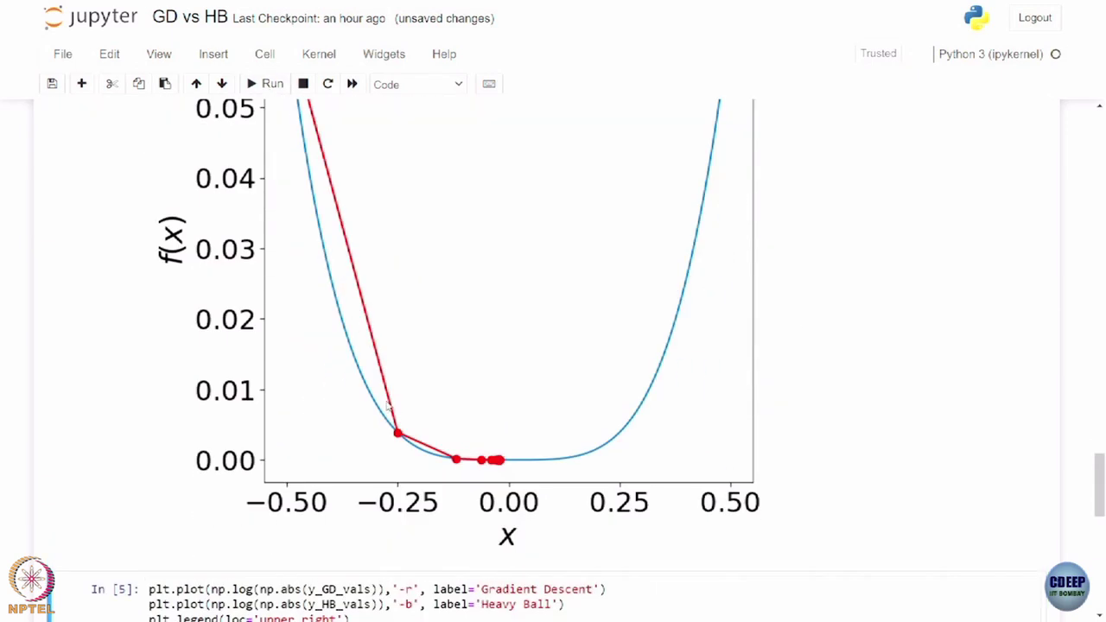
pyautogui.scroll(10, 389, 406)
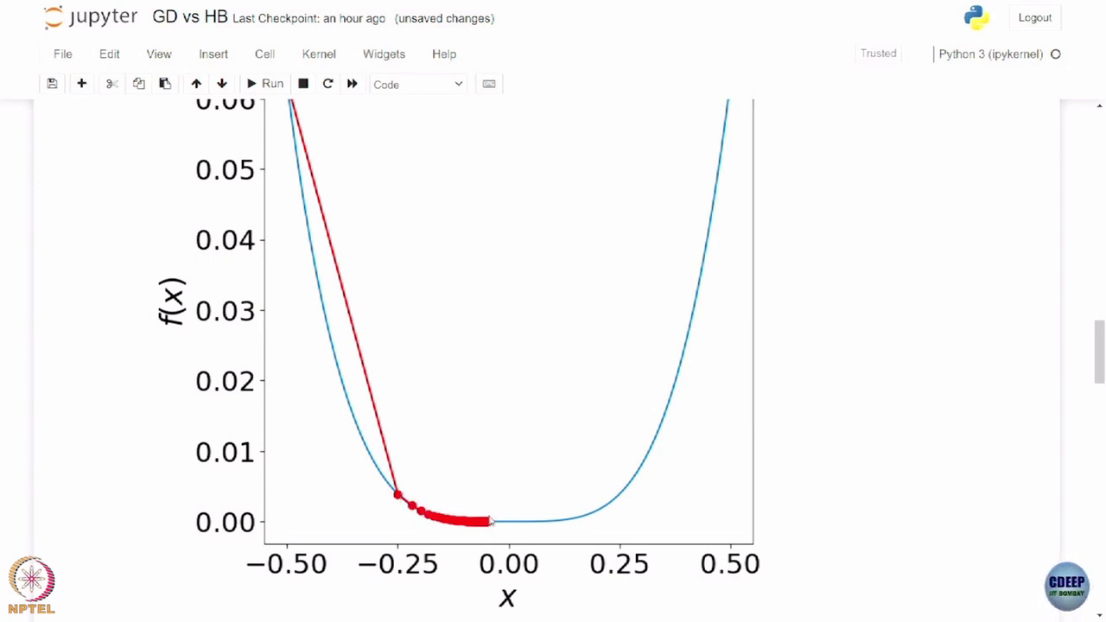
pyautogui.scroll(-12, 490, 521)
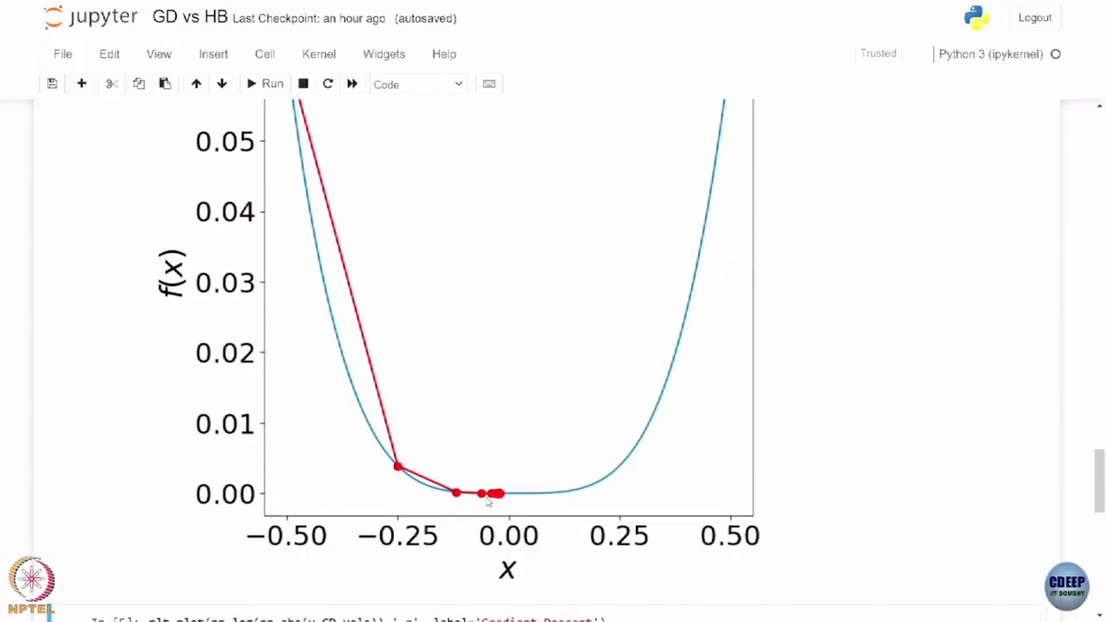
pyautogui.scroll(-2, 488, 503)
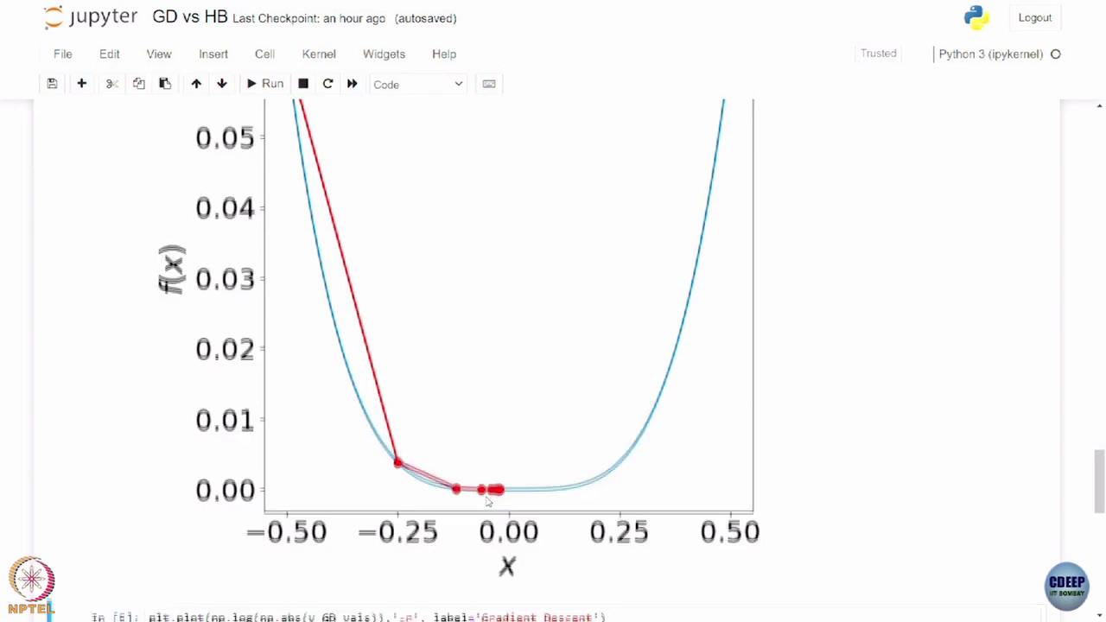
pyautogui.scroll(3, 488, 502)
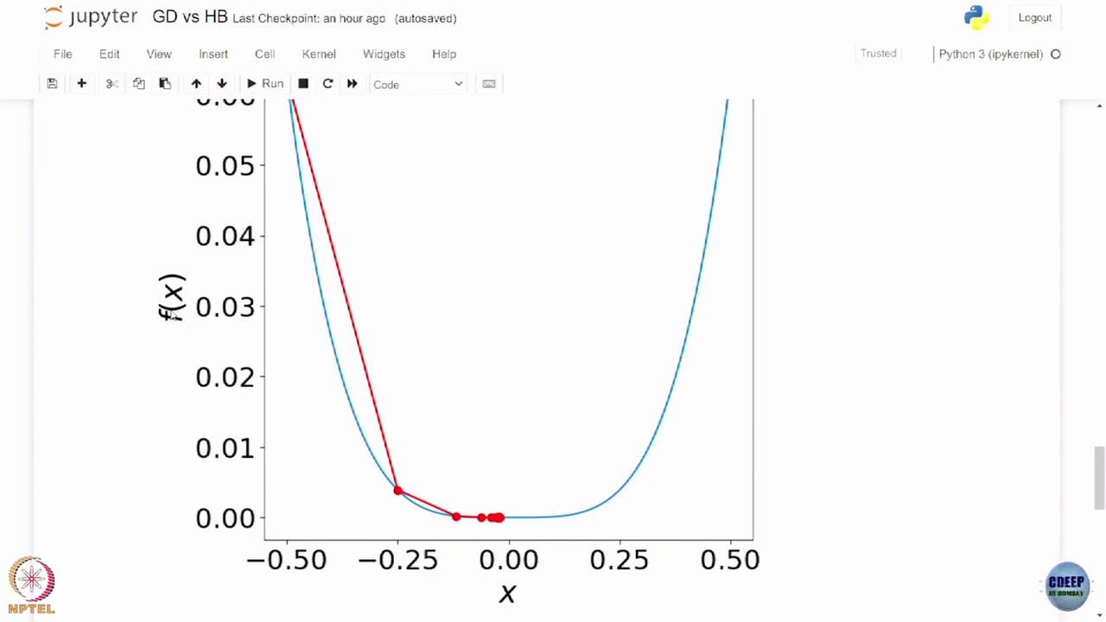
pyautogui.scroll(-1, 172, 315)
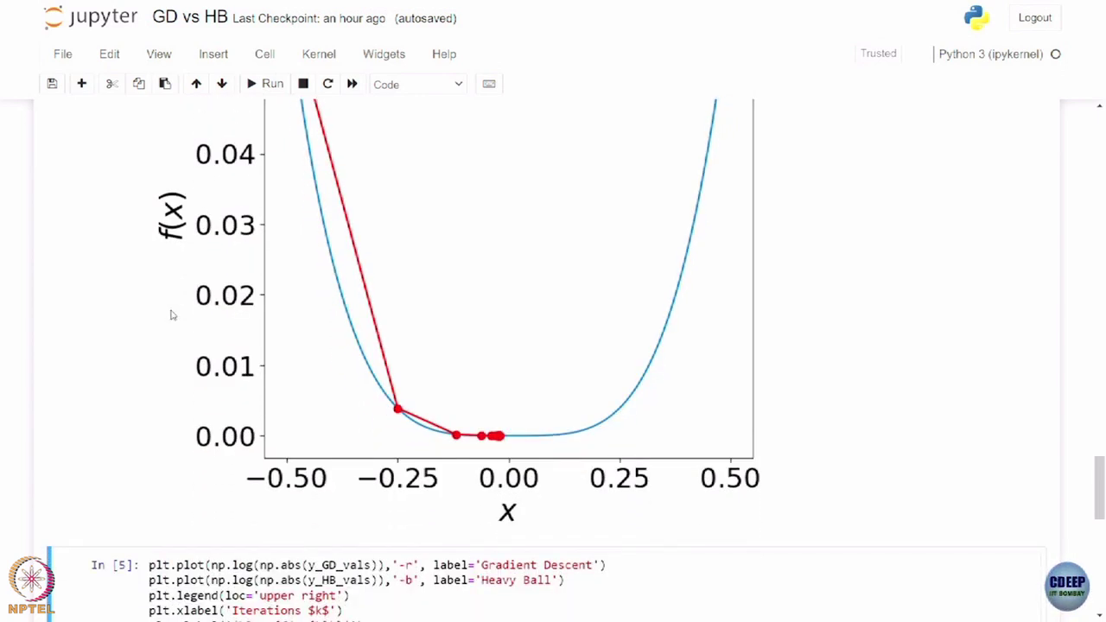
pyautogui.scroll(-2, 171, 315)
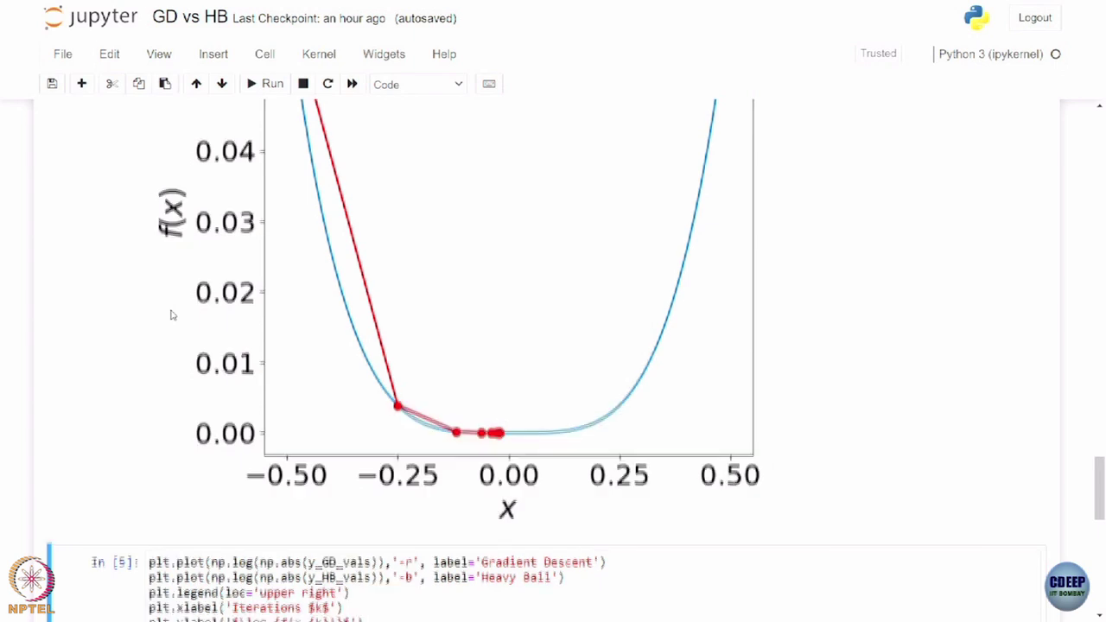
pyautogui.scroll(-7, 171, 315)
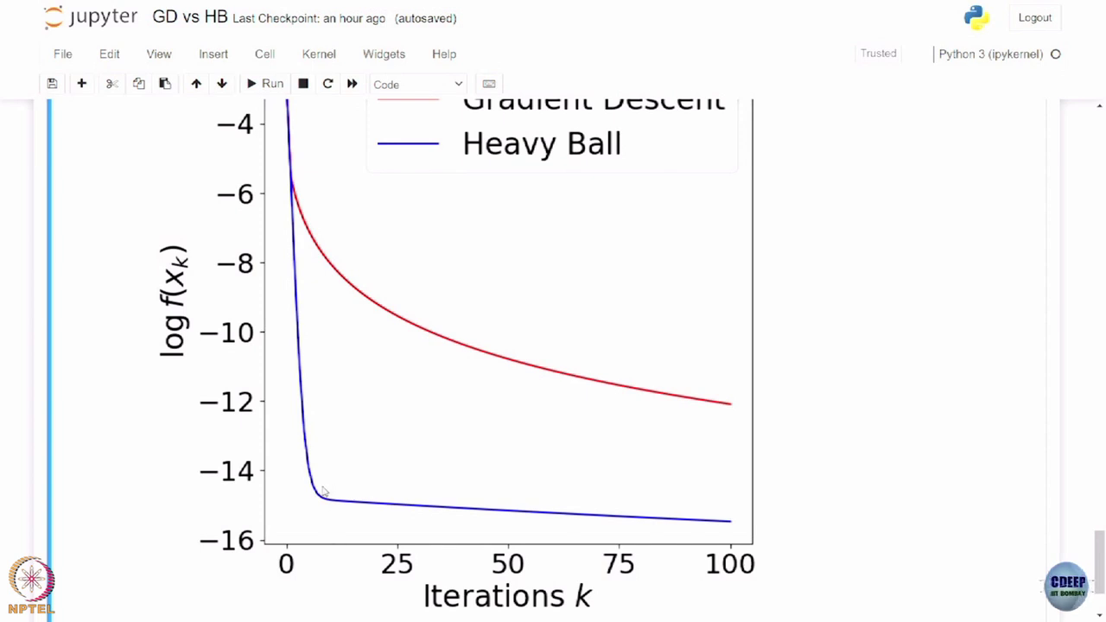
pyautogui.scroll(1, 184, 436)
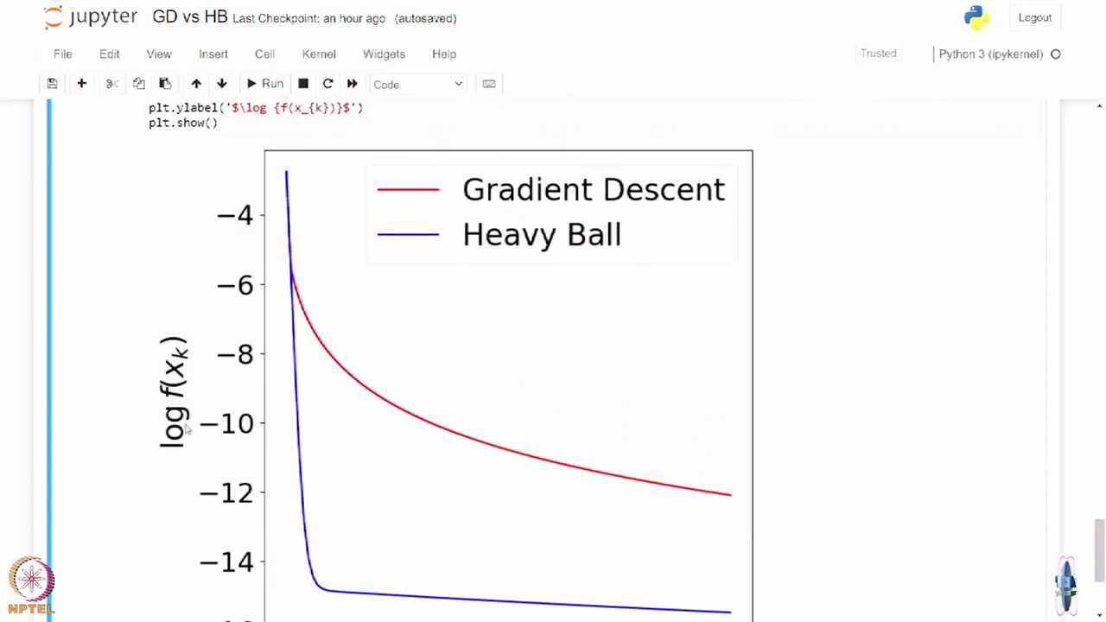
pyautogui.scroll(-1, 185, 432)
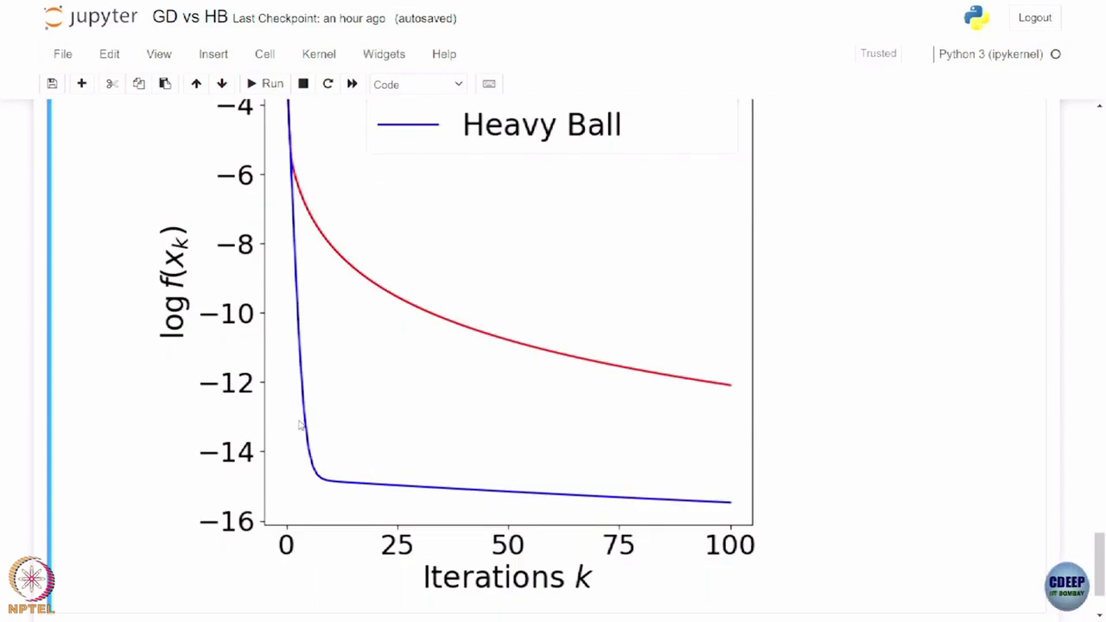
pyautogui.scroll(1, 496, 337)
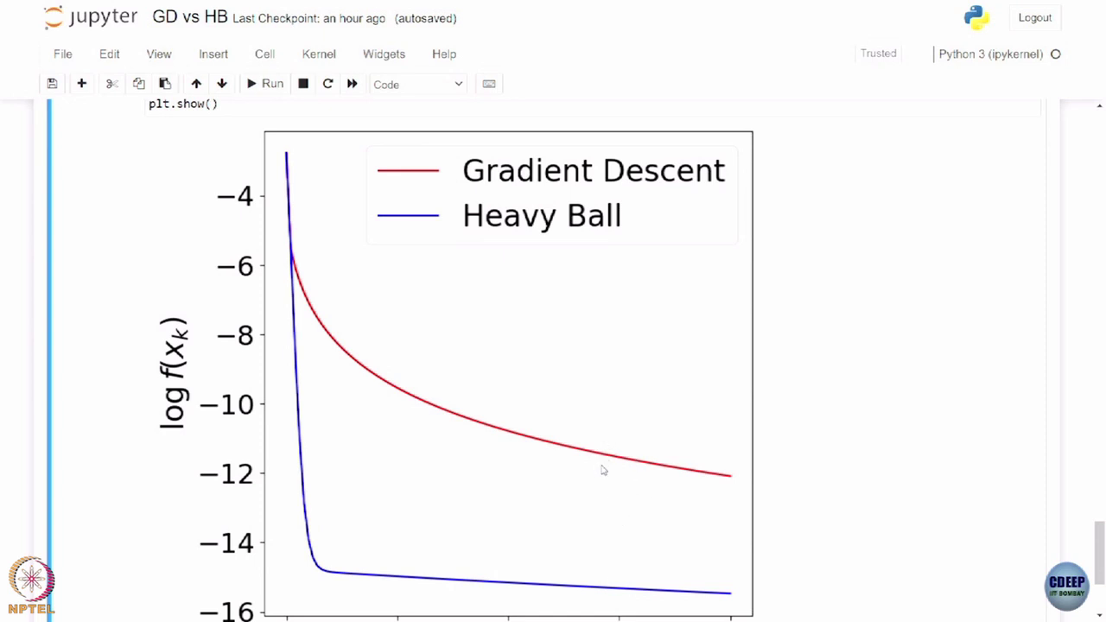
pyautogui.scroll(10, 602, 470)
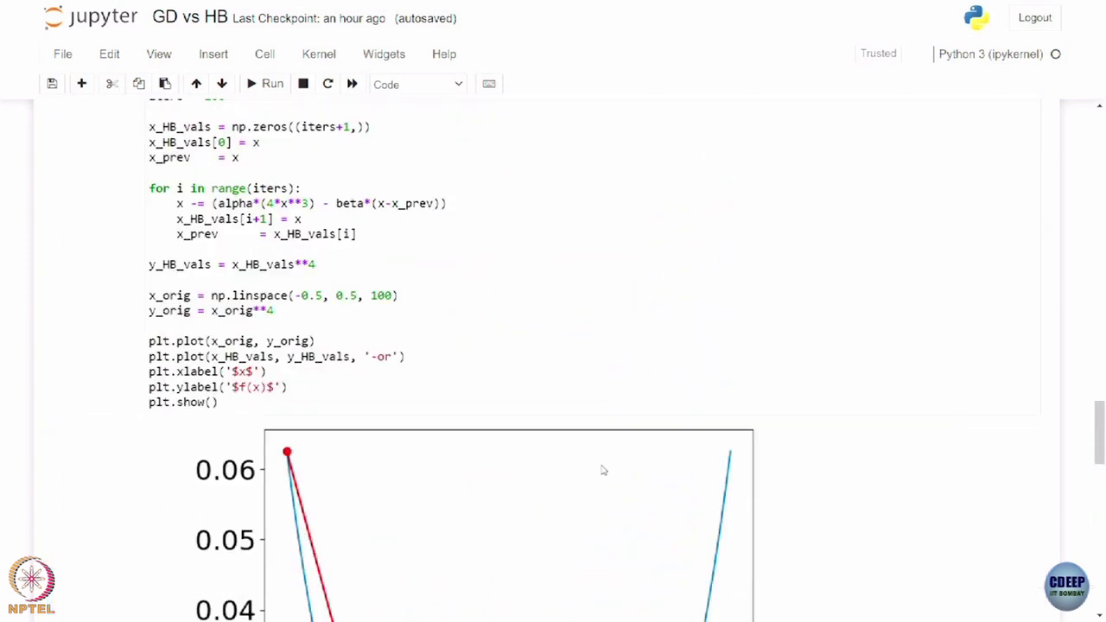
pyautogui.moveTo(335, 203); pyautogui.dragTo(405, 203)
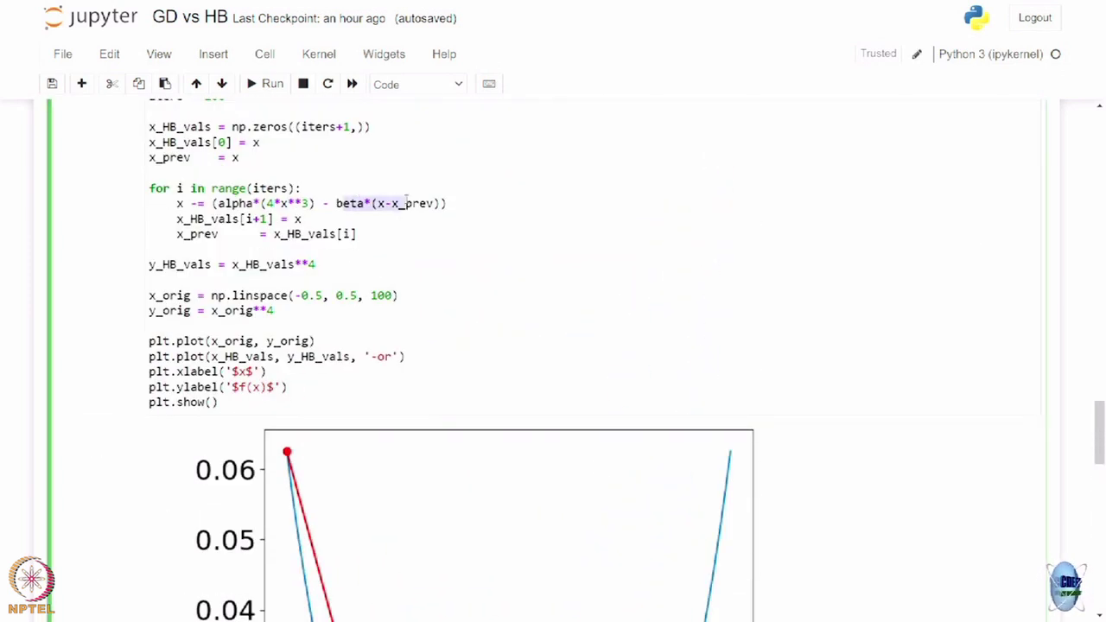
pyautogui.scroll(-7, 406, 203)
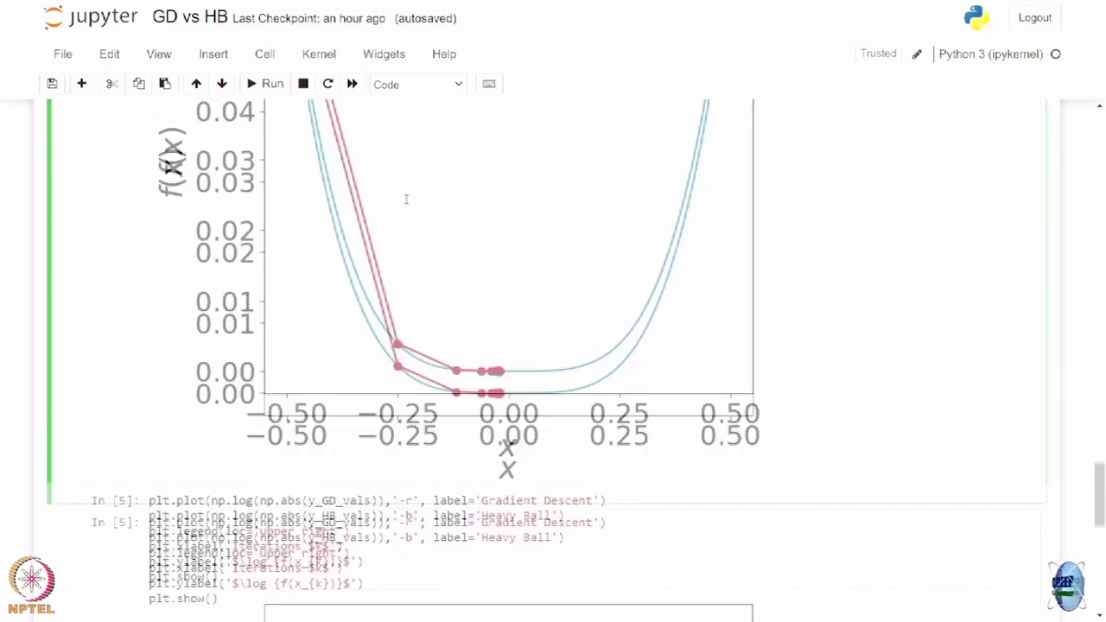
pyautogui.scroll(-5, 406, 199)
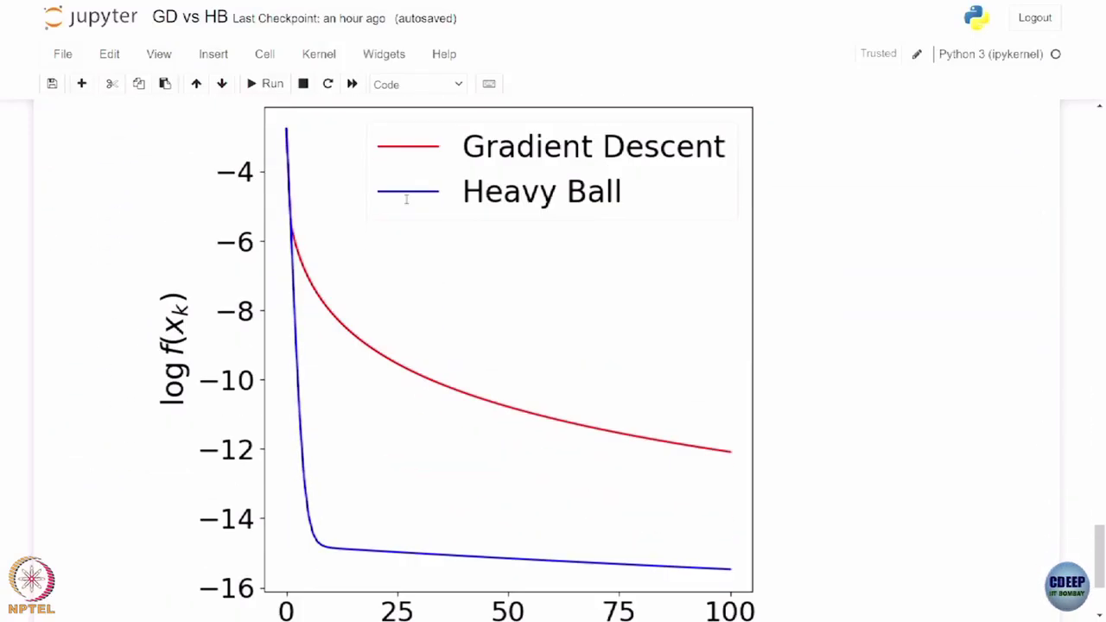
pyautogui.scroll(-1, 407, 203)
pyautogui.scroll(7, 406, 204)
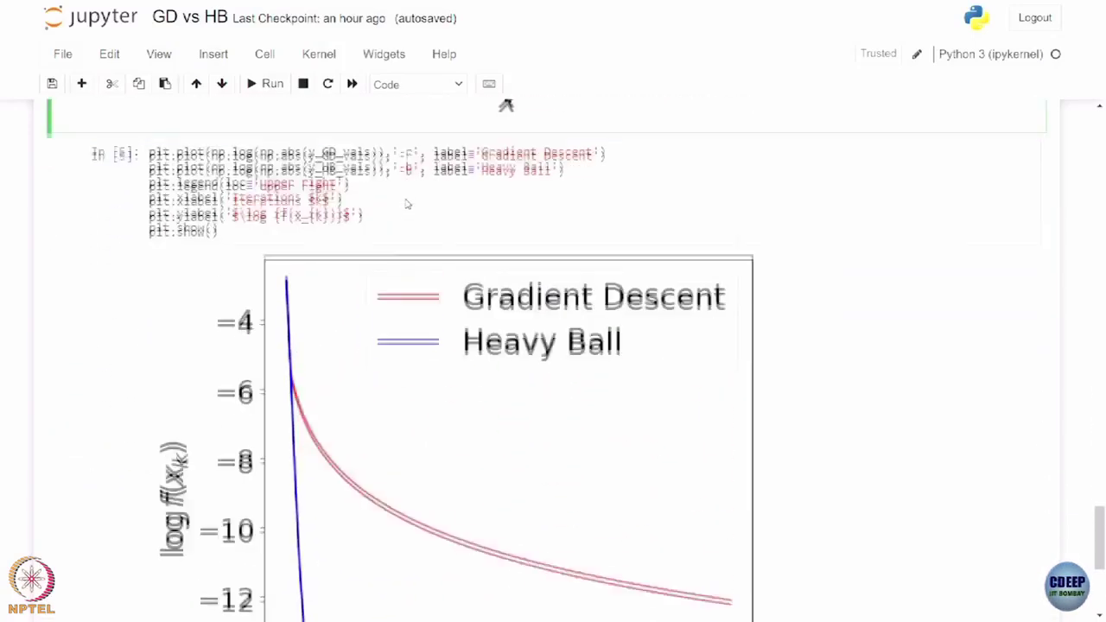
pyautogui.scroll(-7, 407, 204)
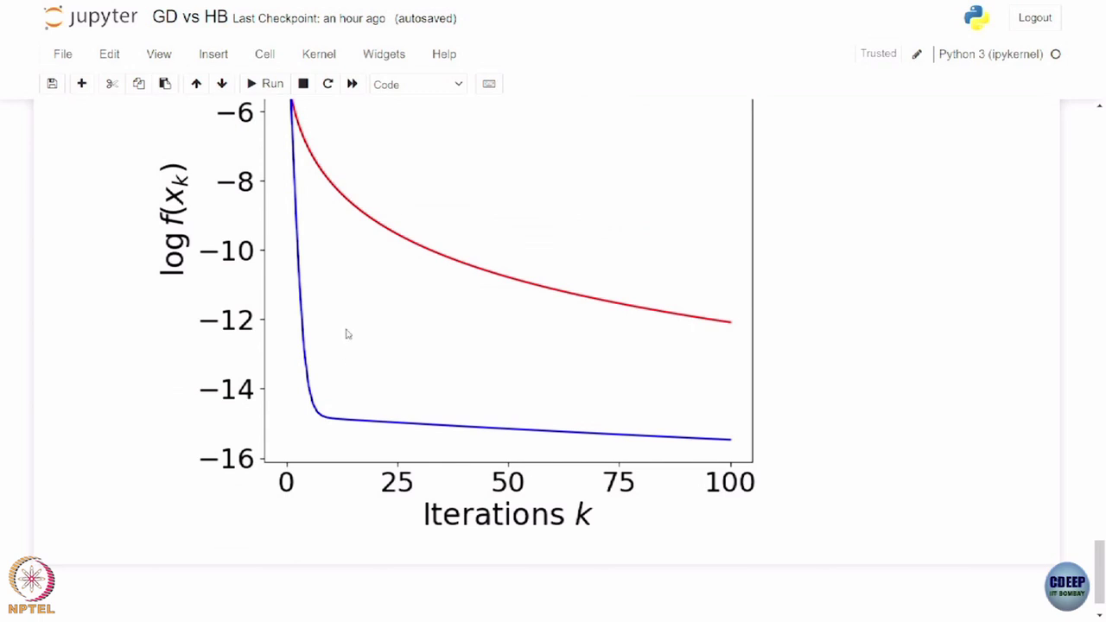
pyautogui.scroll(10, 346, 334)
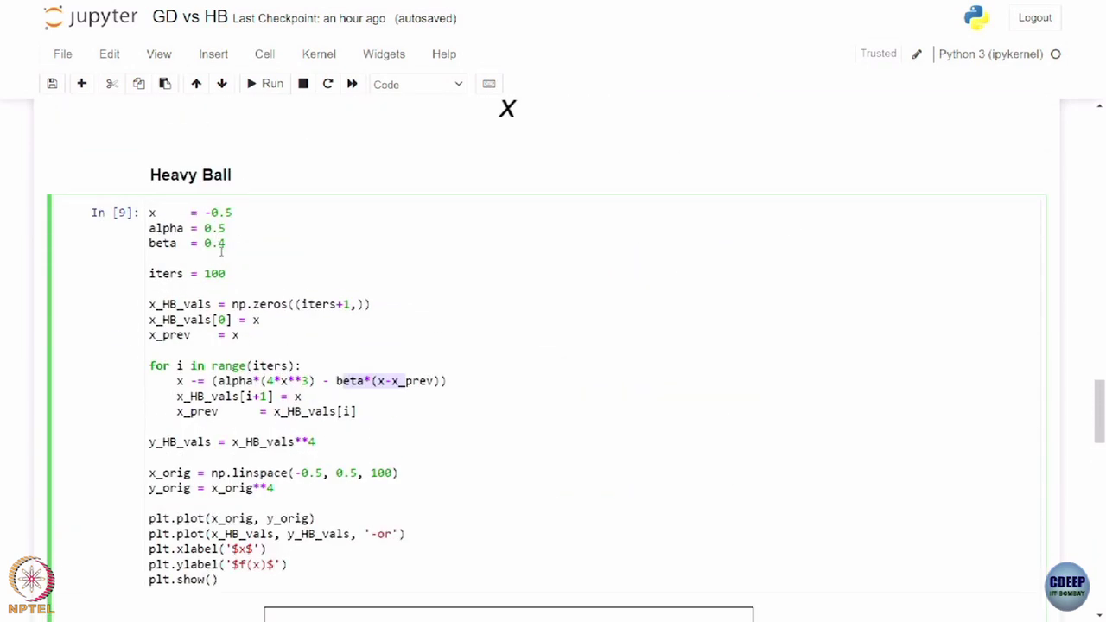
# Change beta from 0.4 to 0.9 and rerun the Heavy Ball cell
pyautogui.click(223, 244)
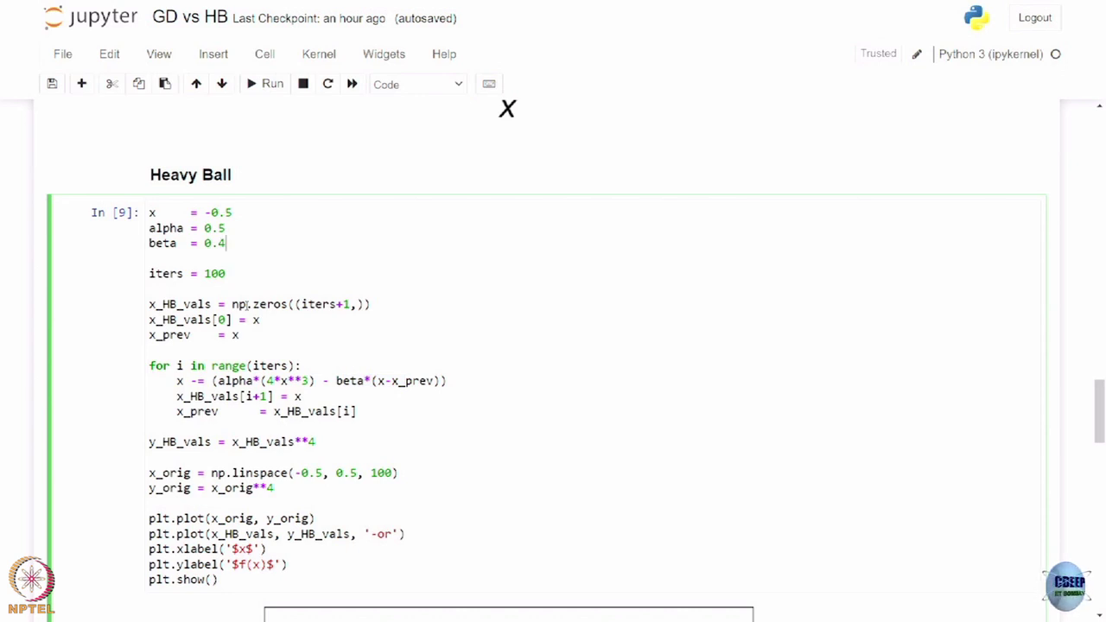
pyautogui.press('BackSpace')
pyautogui.write('9')
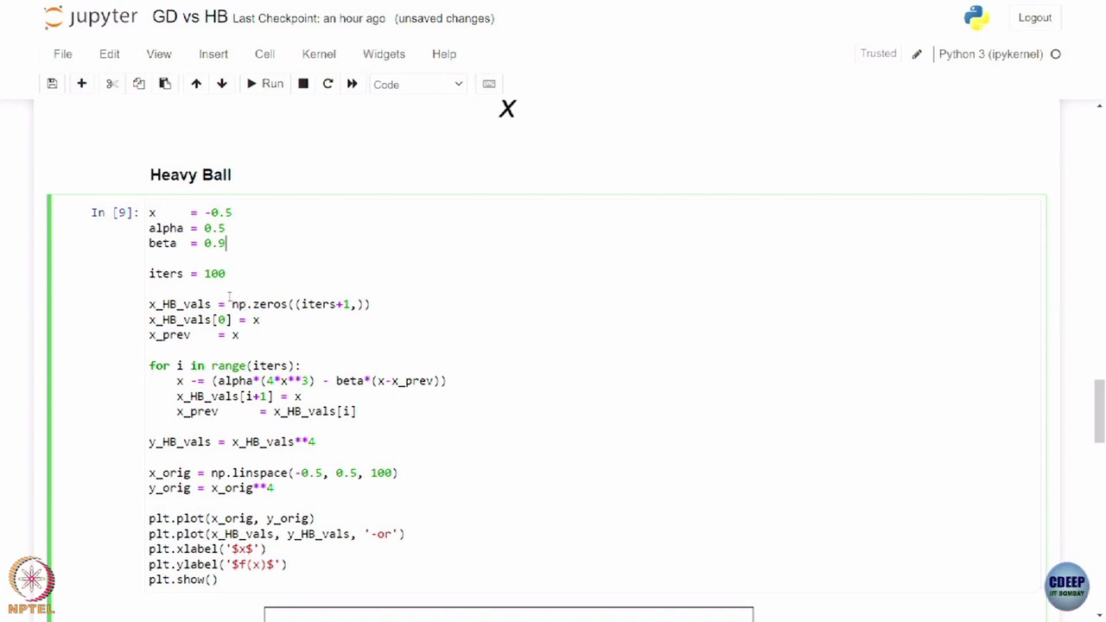
pyautogui.click(266, 84)
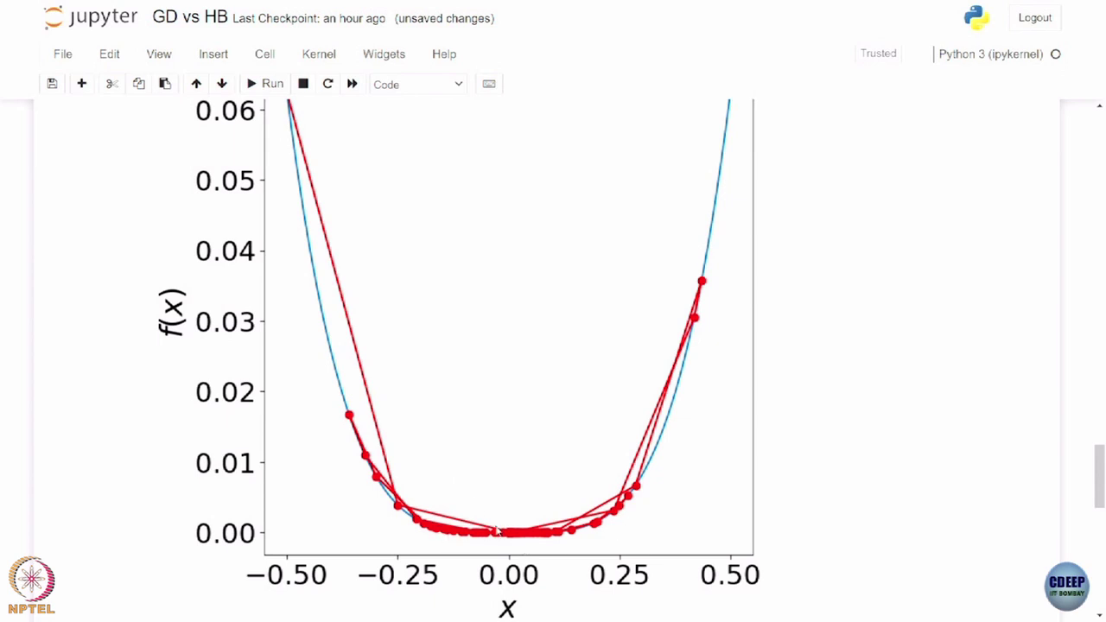
# Rerun the log f(x_k) comparison plot, now showing Heavy Ball oscillating near -10
pyautogui.scroll(-4, 471, 503)
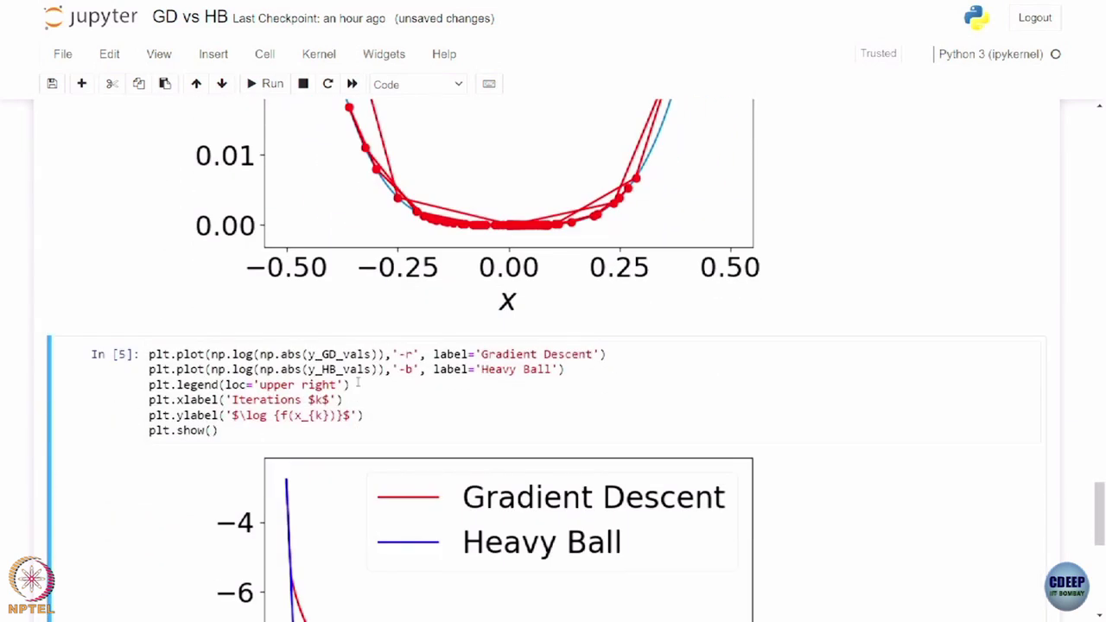
pyautogui.click(266, 84)
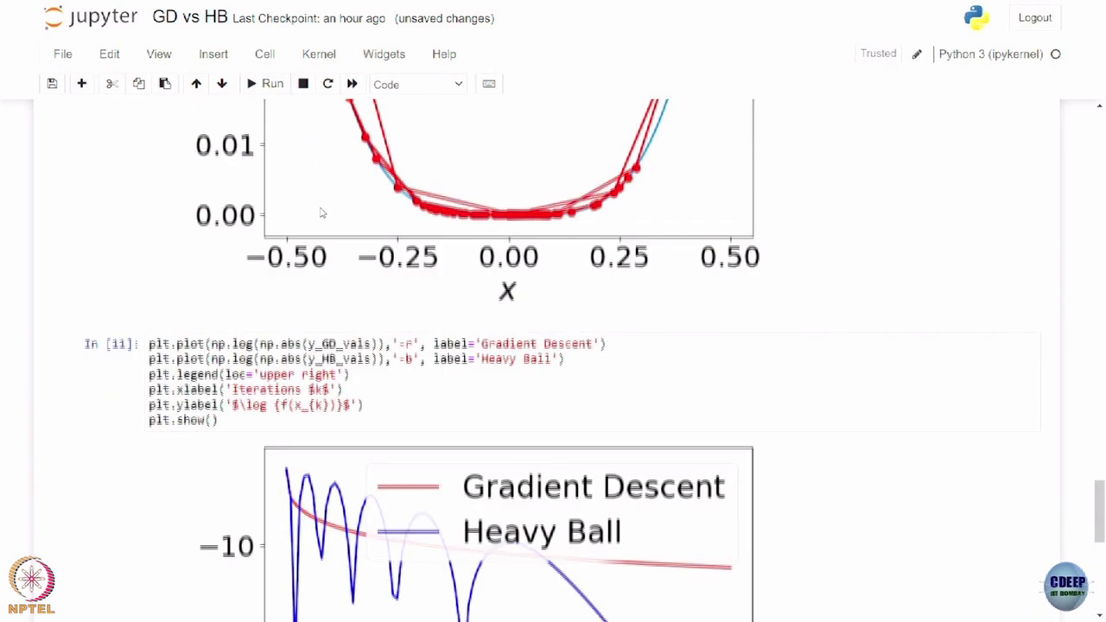
pyautogui.scroll(-3, 321, 212)
pyautogui.scroll(-2, 425, 345)
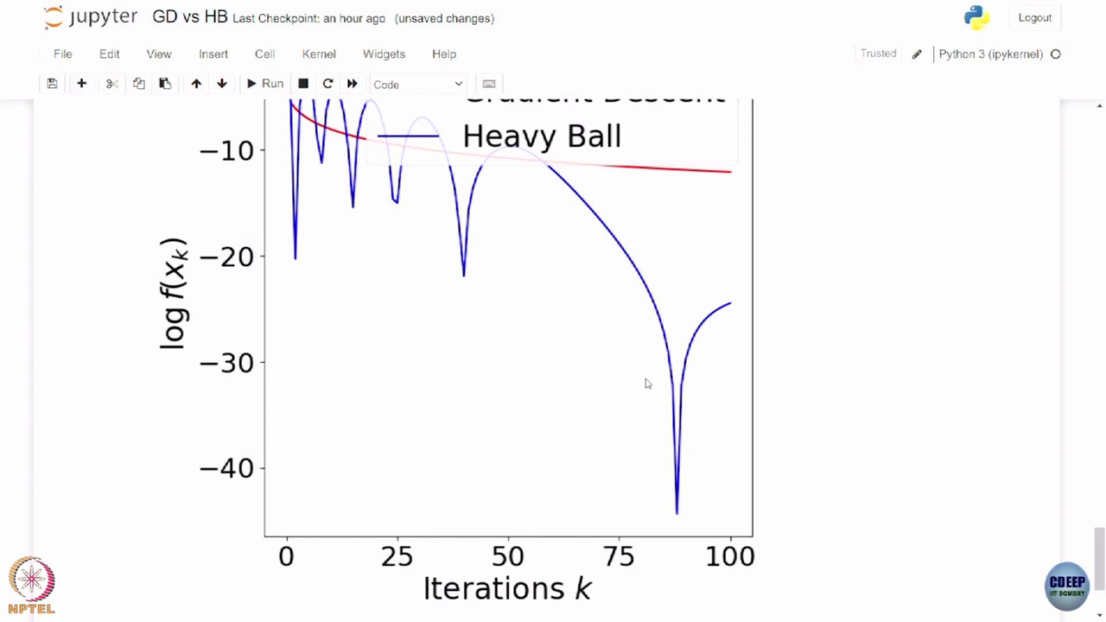
pyautogui.scroll(1, 685, 517)
pyautogui.click(685, 518)
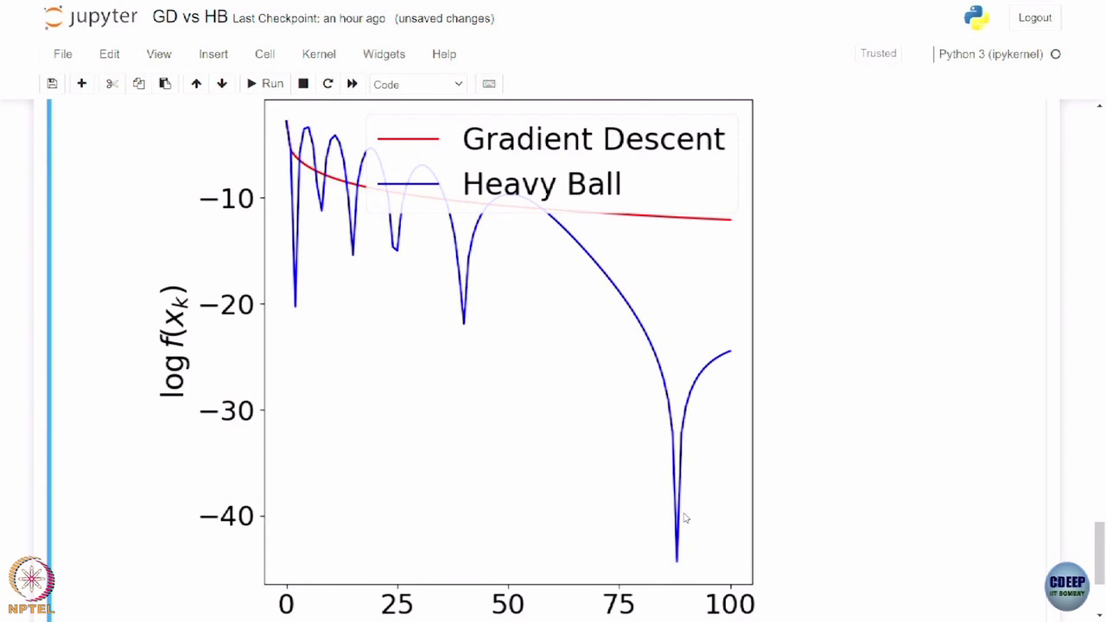
pyautogui.scroll(-1, 685, 517)
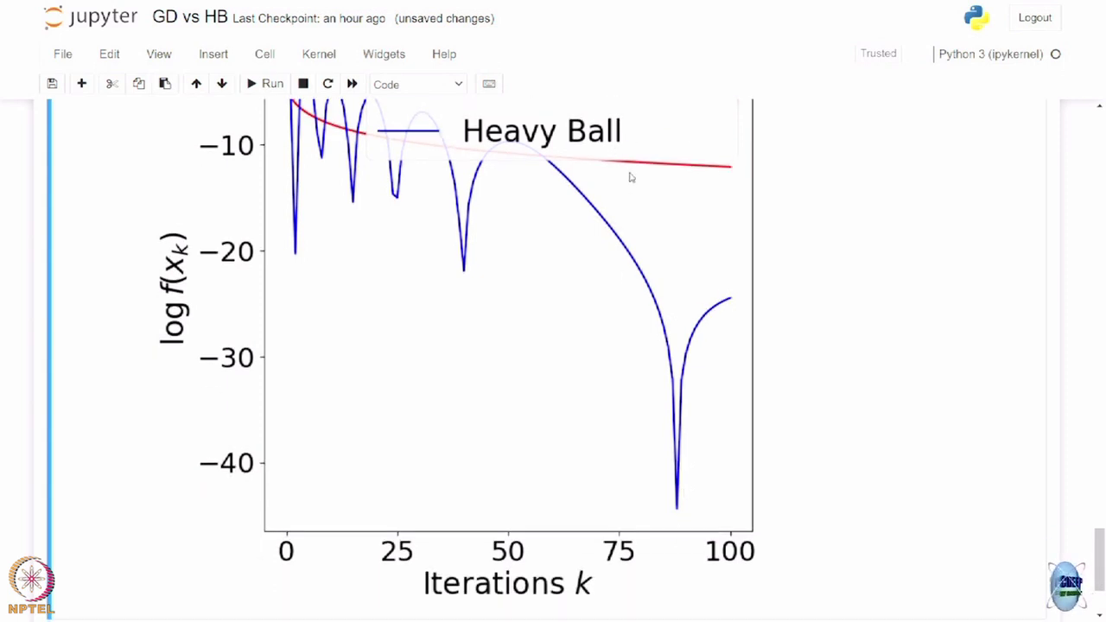
pyautogui.scroll(1, 626, 181)
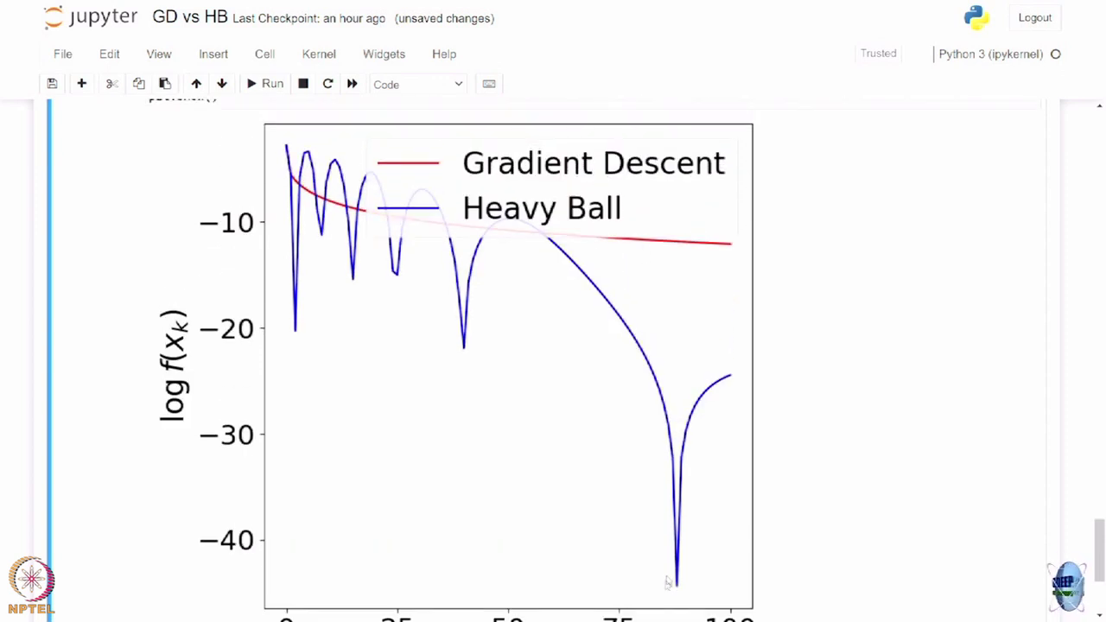
pyautogui.scroll(-2, 662, 560)
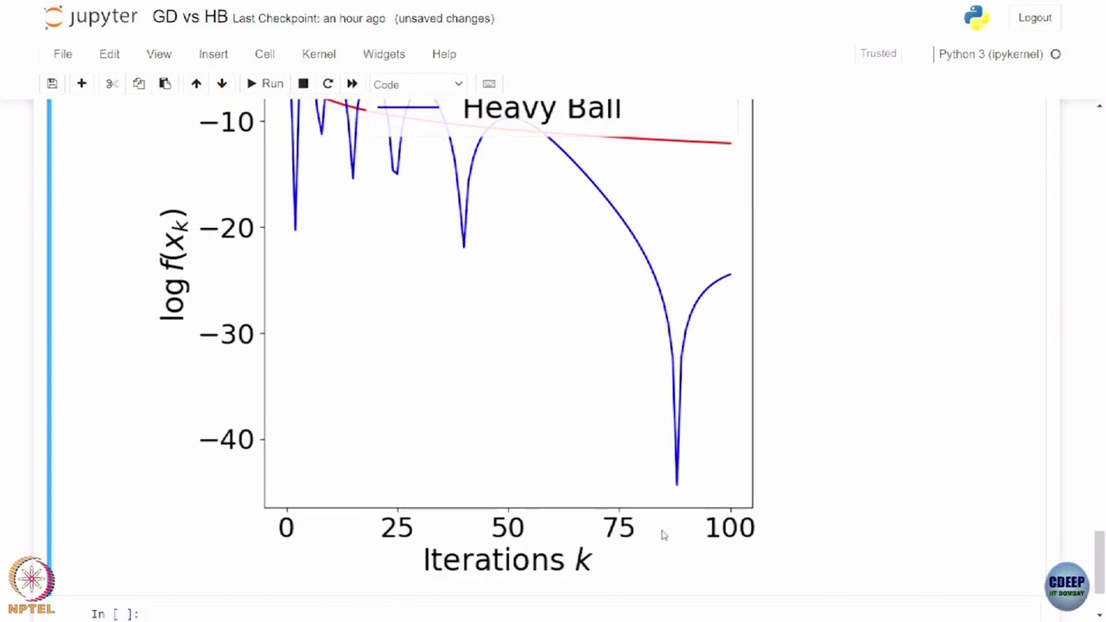